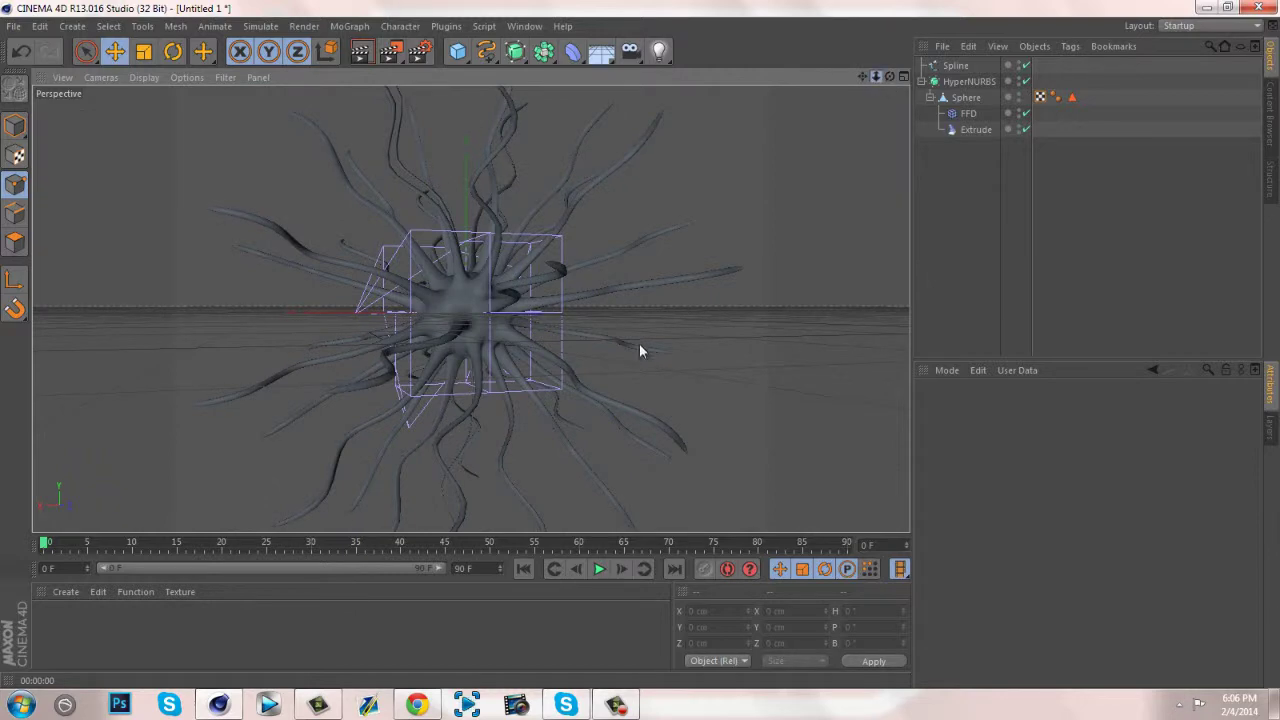
Inspect the finished tentacled model from several angles, and delete all its objects to empty the scene
scroll(640, 332, up, 6)
scroll(639, 345, down, 3)
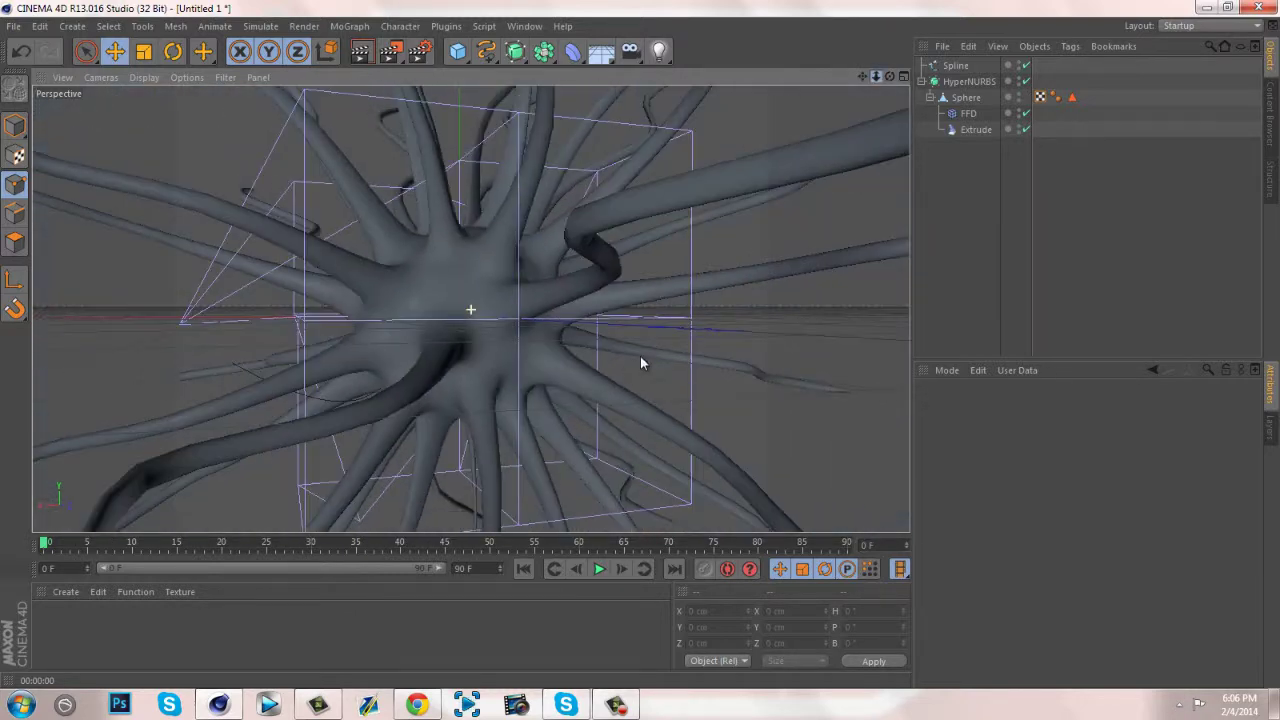
scroll(640, 356, down, 3)
mouse_move(640, 349)
alt+mouse_down()
mouse_move(629, 363)
mouse_move(660, 331)
mouse_move(637, 363)
mouse_move(657, 329)
mouse_move(649, 363)
mouse_move(645, 350)
alt+mouse_up()
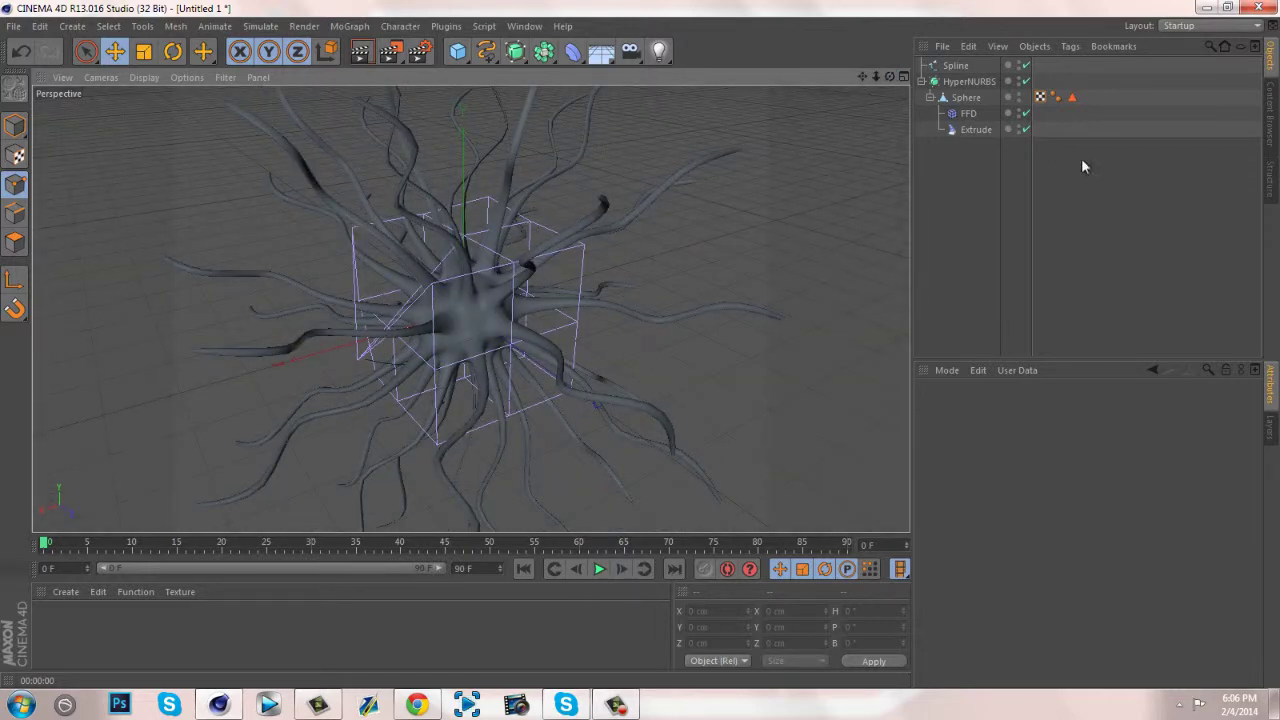
drag(1082, 218, 1082, 218)
key(Delete)
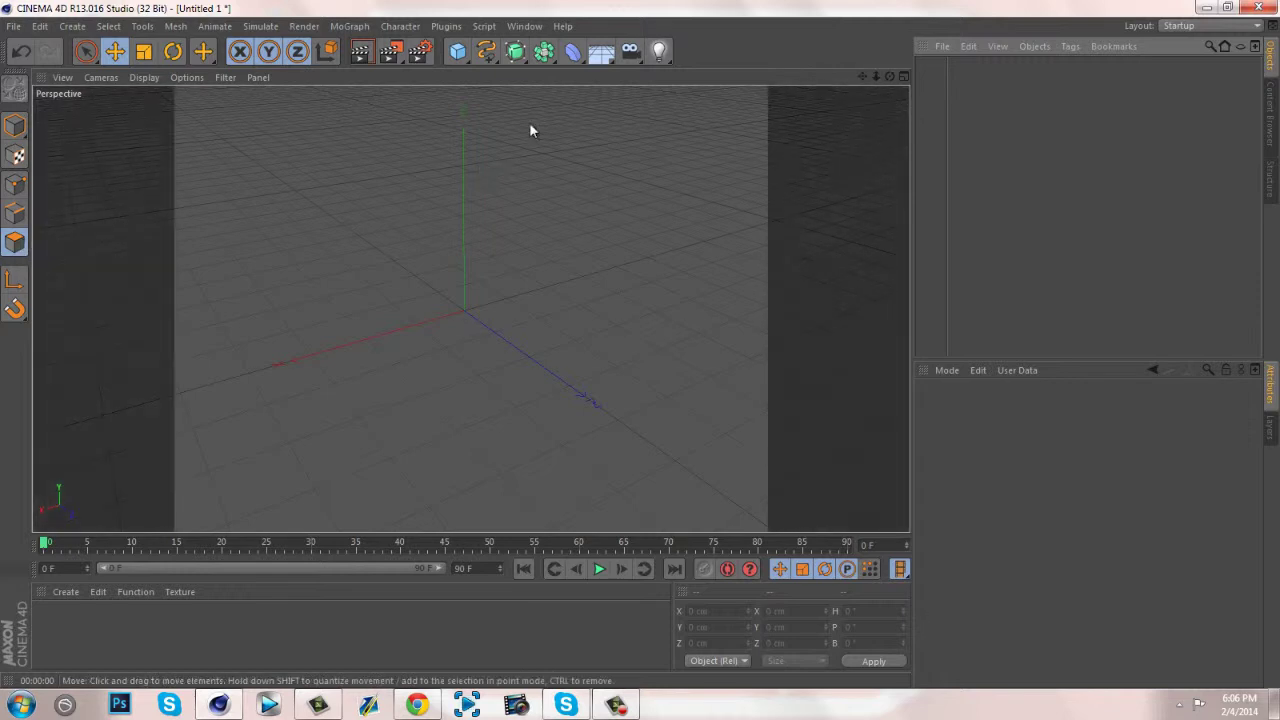
Add a sphere primitive at the origin and make it editable
drag(886, 77, 639, 350)
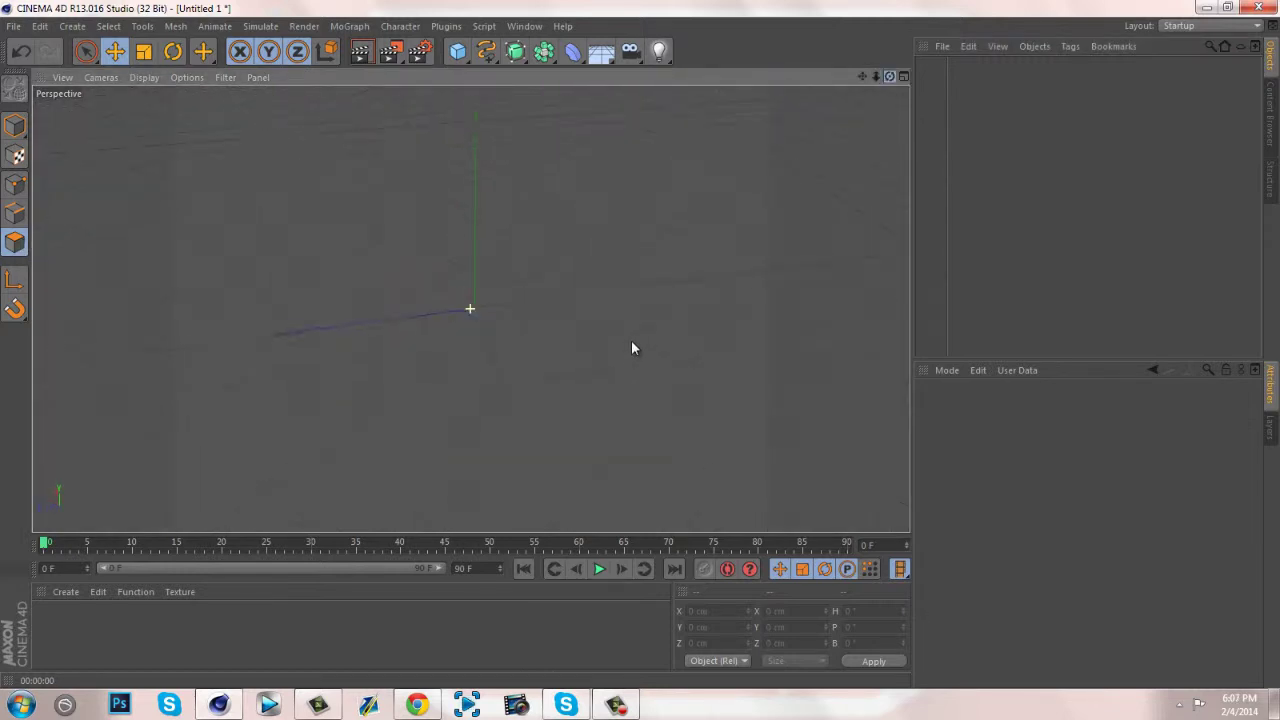
click(457, 51)
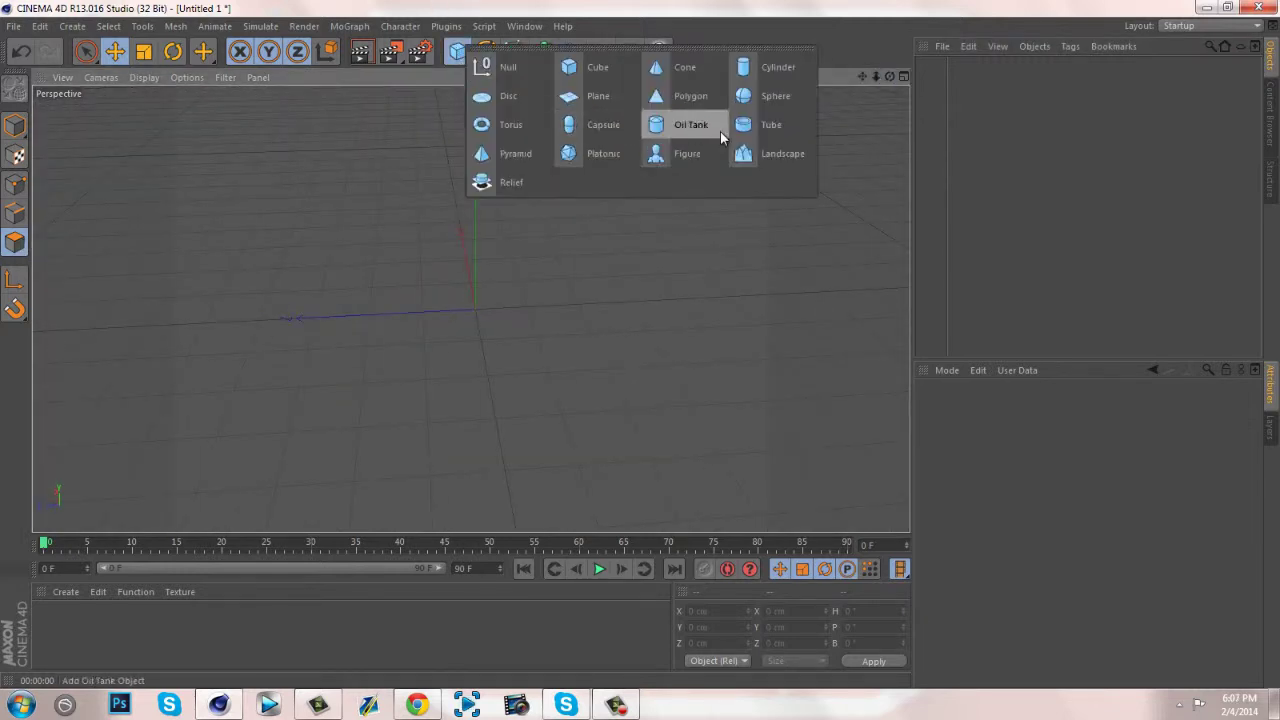
click(750, 96)
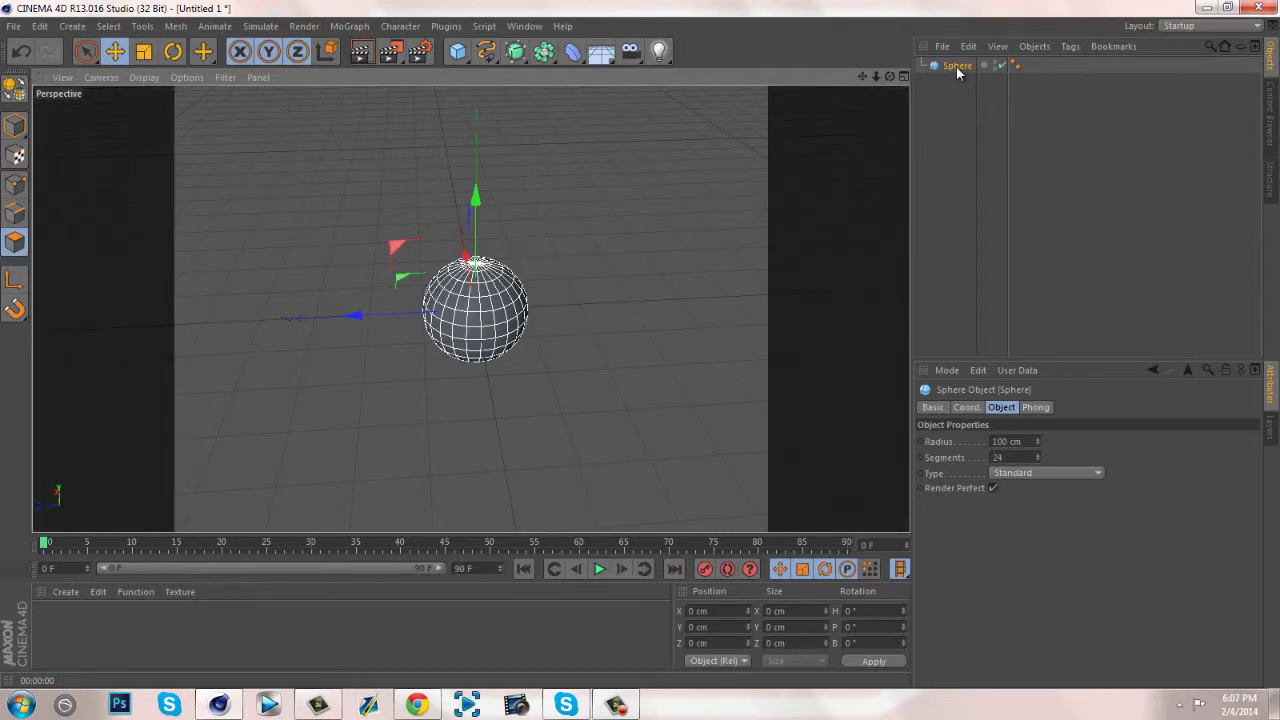
right_click(957, 70)
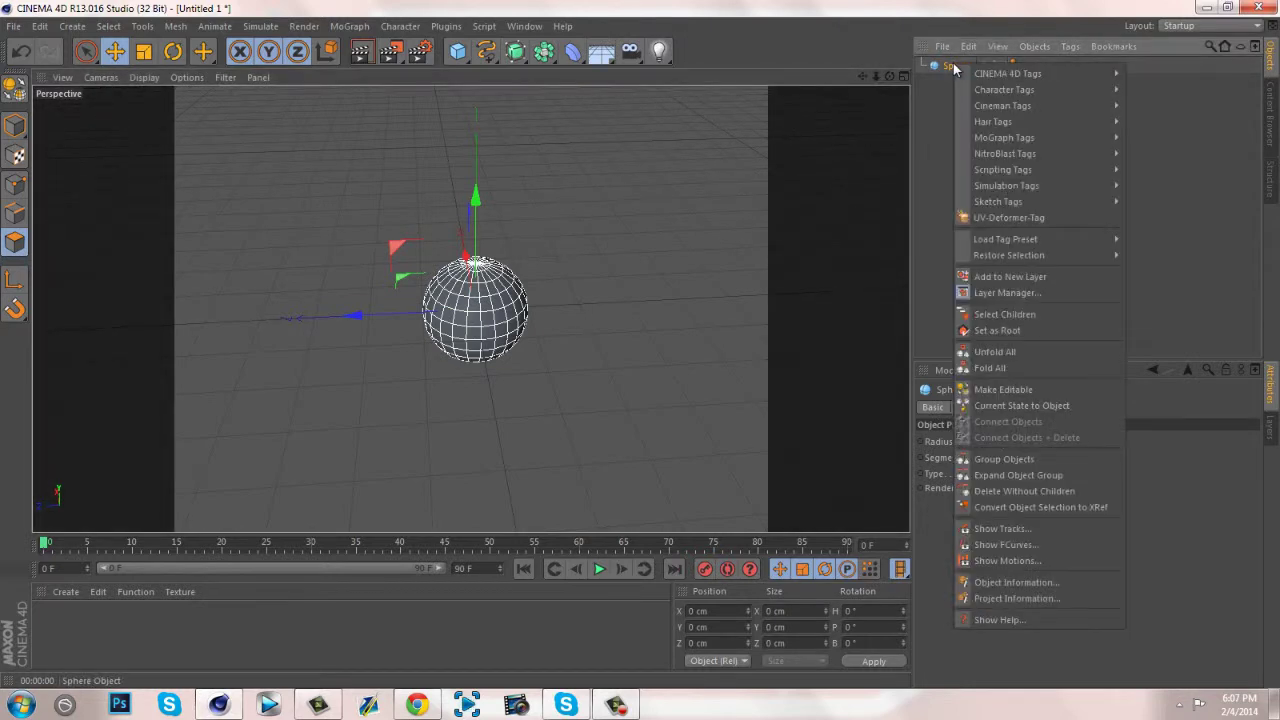
click(1005, 389)
Select scattered, non-adjacent polygons across the front of the sphere in a loose checker pattern
drag(642, 324, 640, 340)
drag(889, 77, 629, 345)
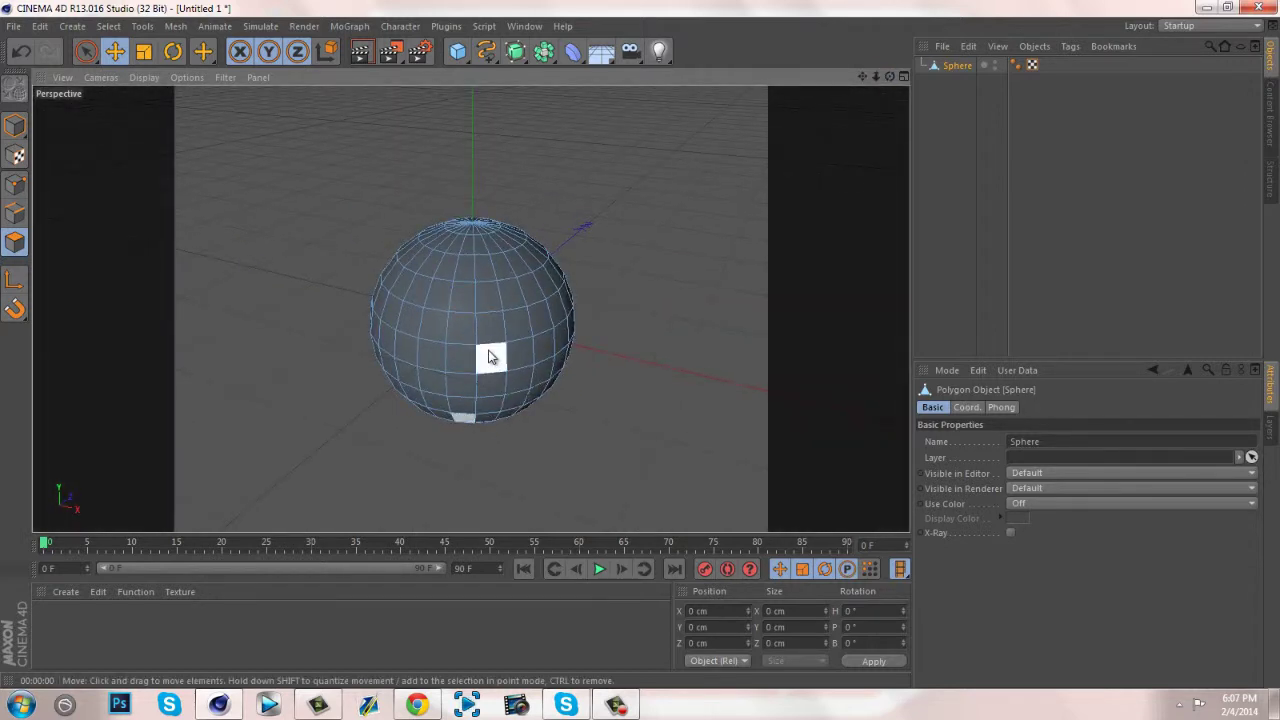
click(489, 357)
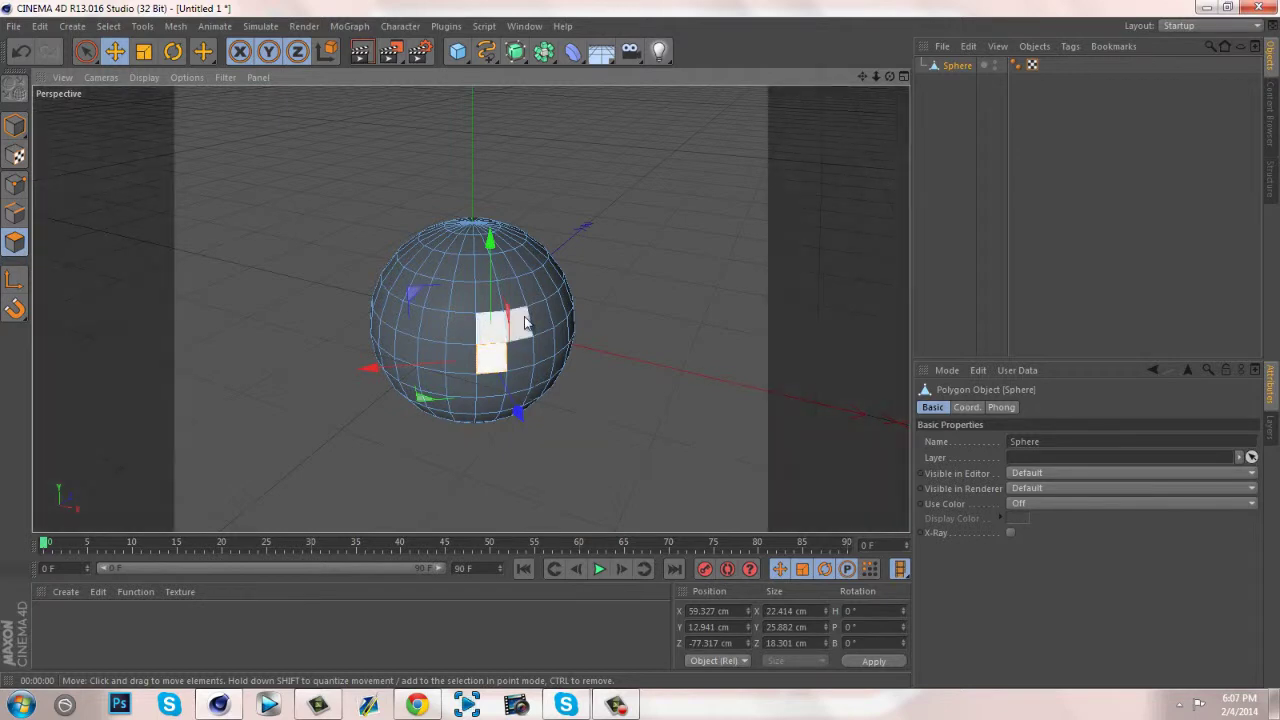
shift+click(462, 298)
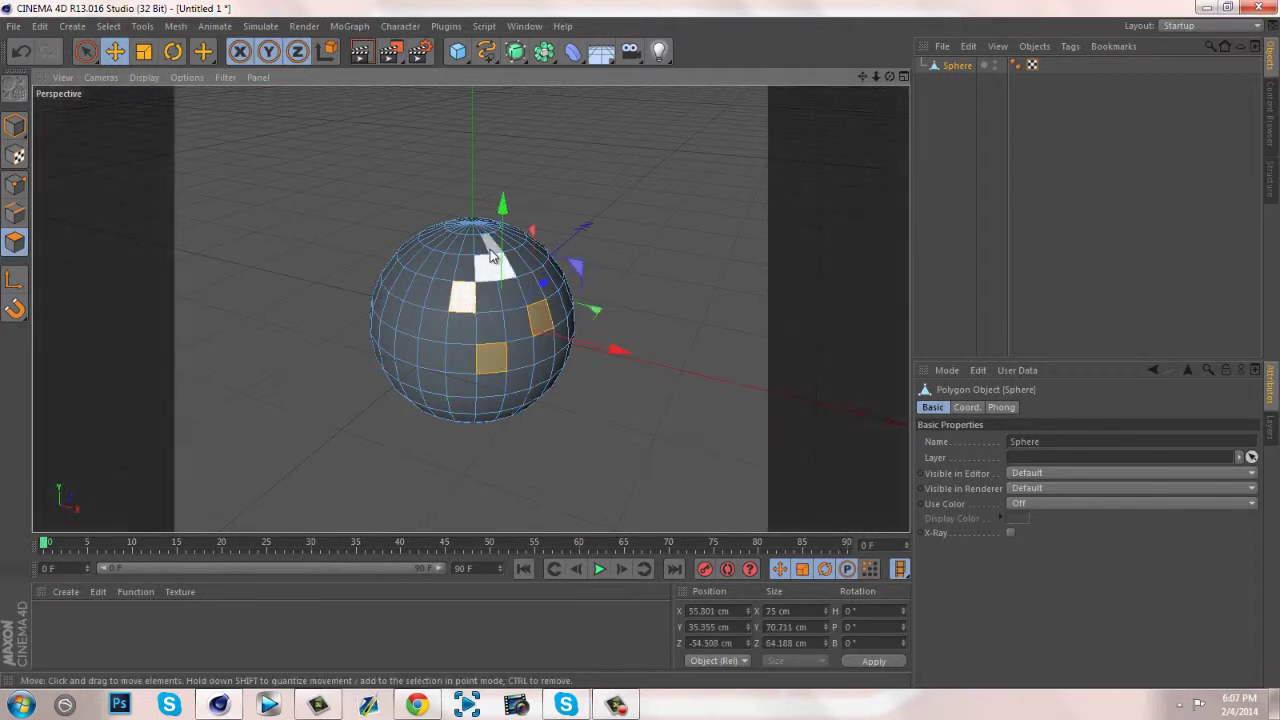
shift+click(489, 248)
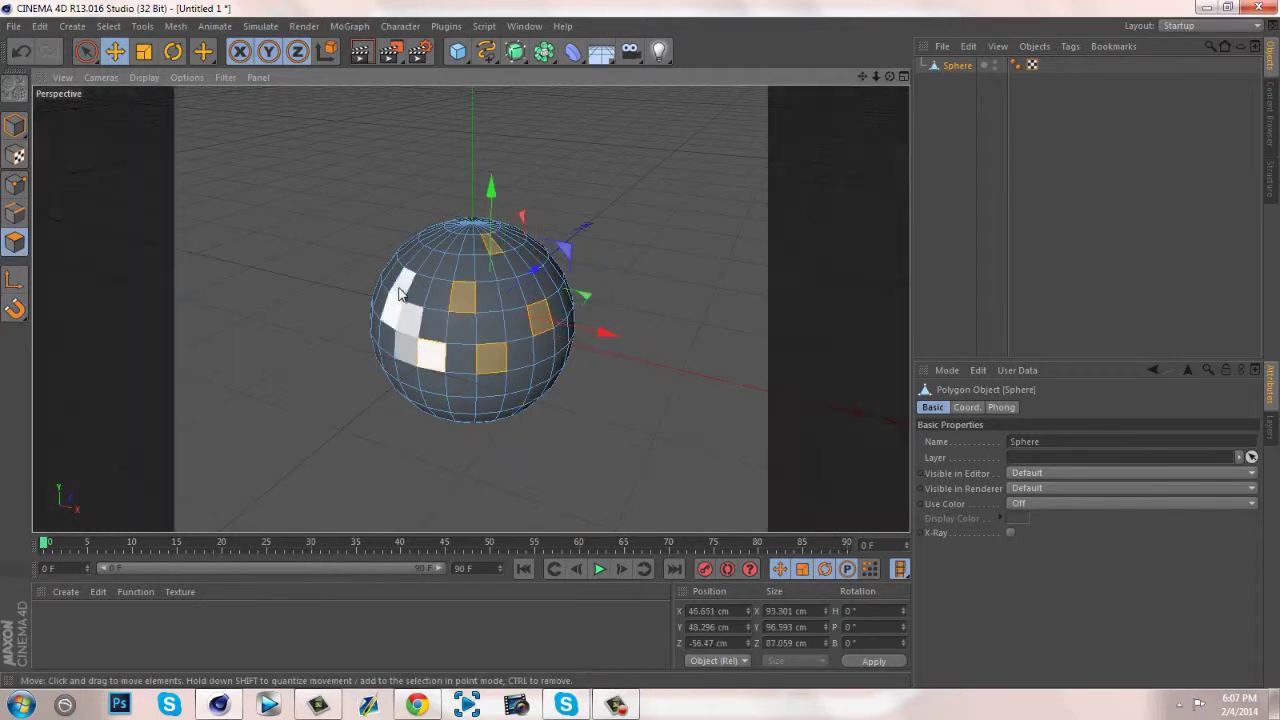
shift+click(432, 355)
shift+click(389, 368)
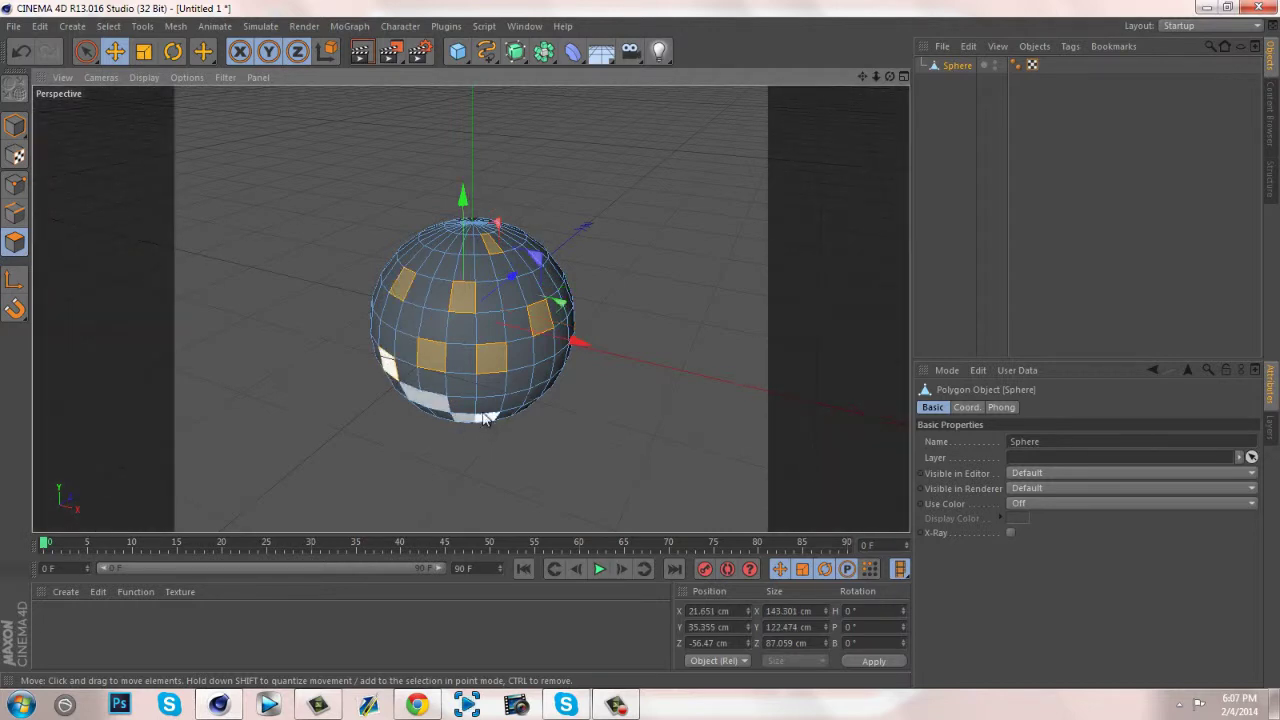
shift+click(537, 366)
shift+click(532, 250)
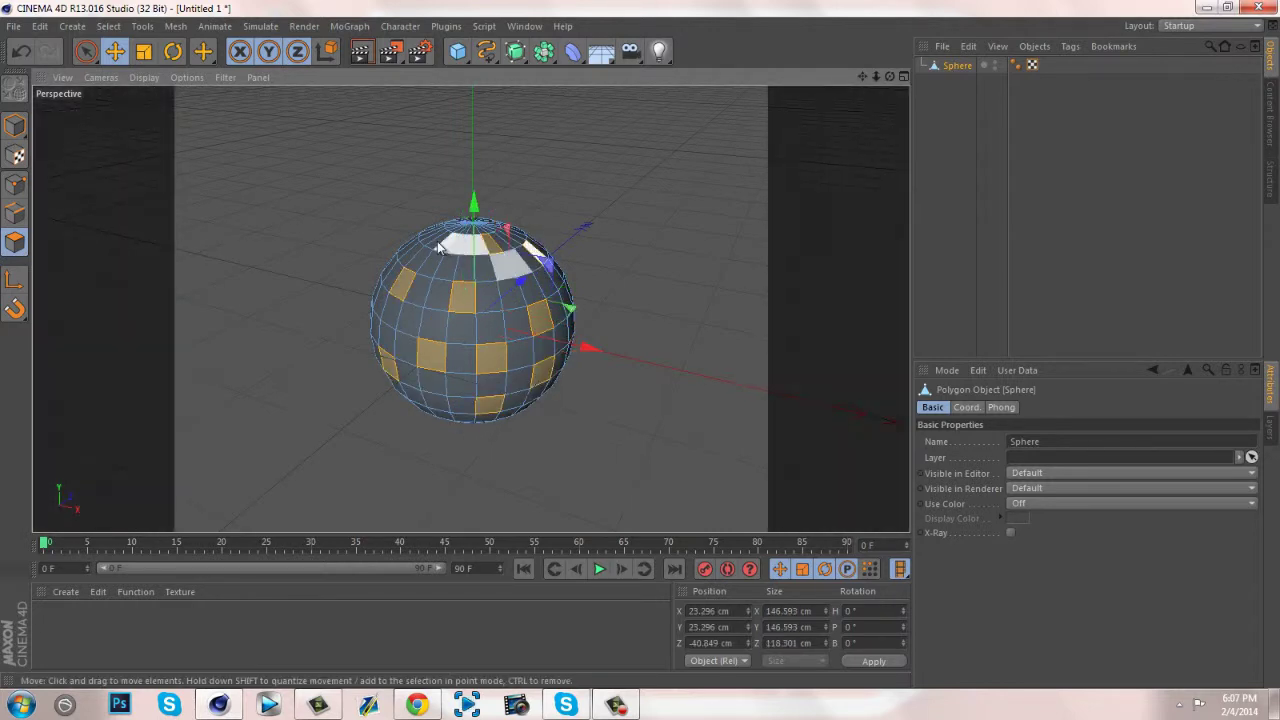
shift+click(438, 241)
Extend the selection with scattered, non-adjacent polygons on the neighbouring side of the sphere
alt+drag(414, 327, 642, 342)
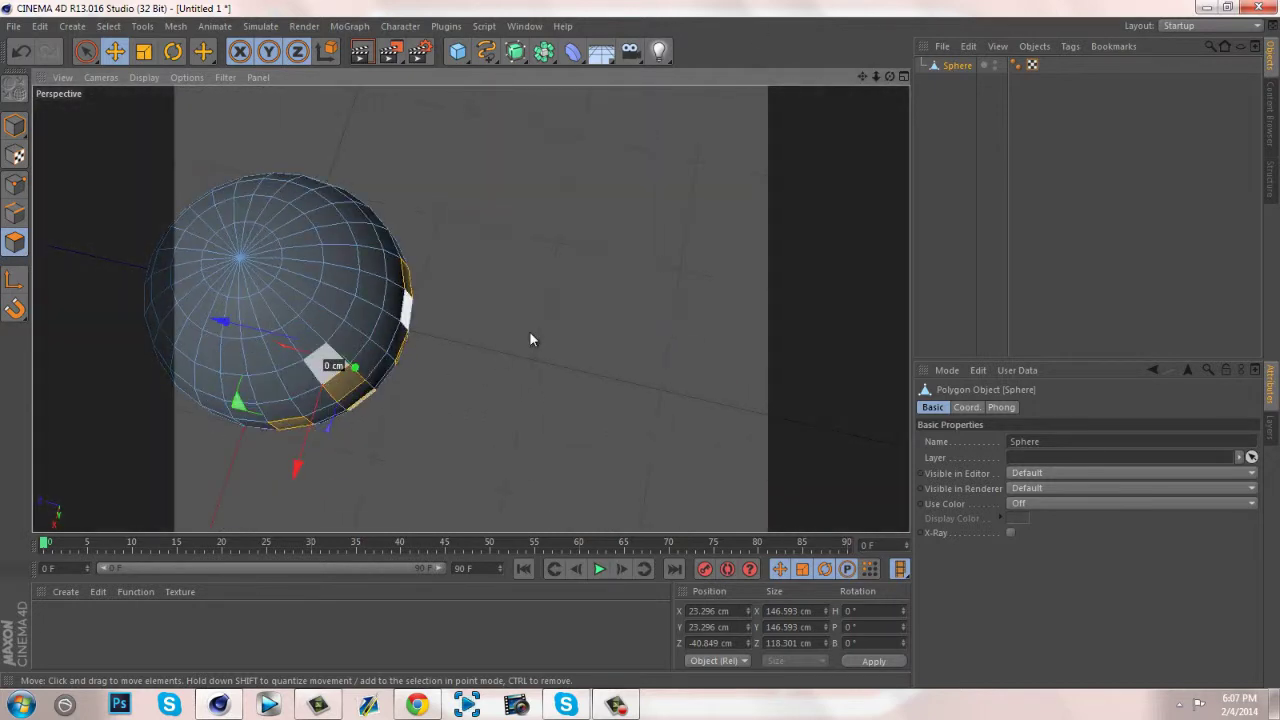
mouse_move(864, 78)
mouse_down()
mouse_move(637, 346)
mouse_move(869, 80)
mouse_up()
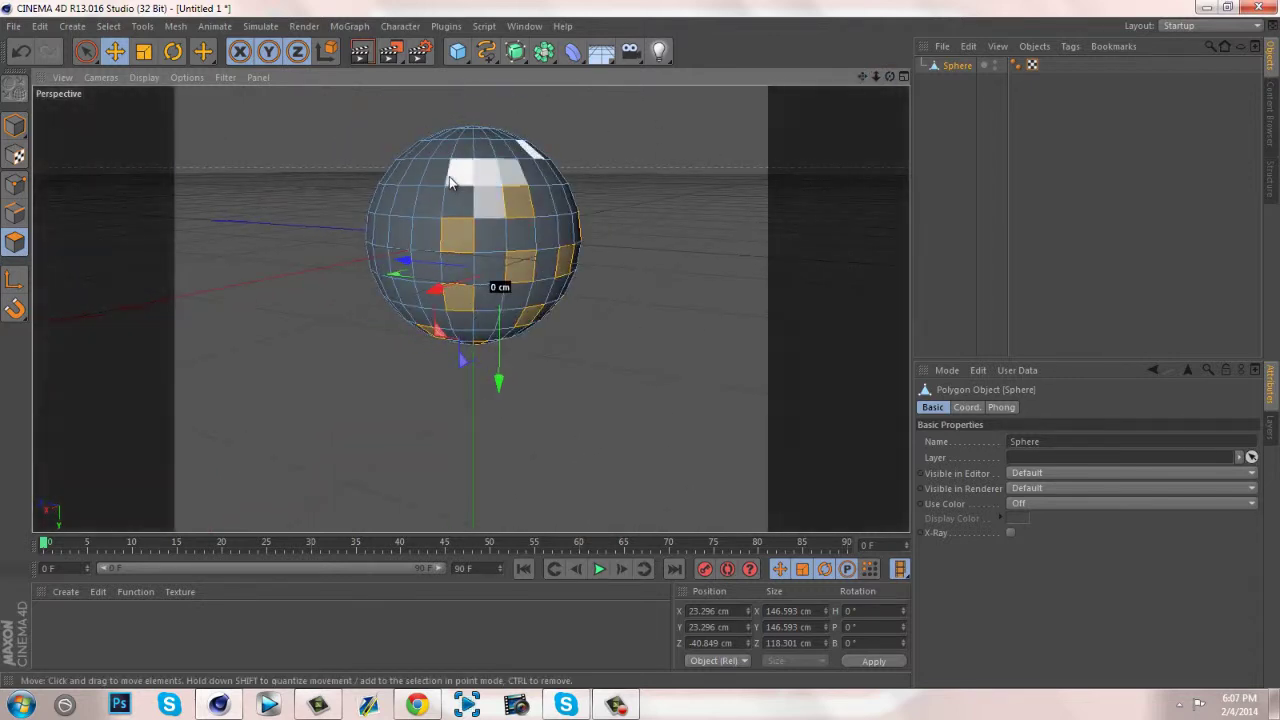
shift+click(455, 175)
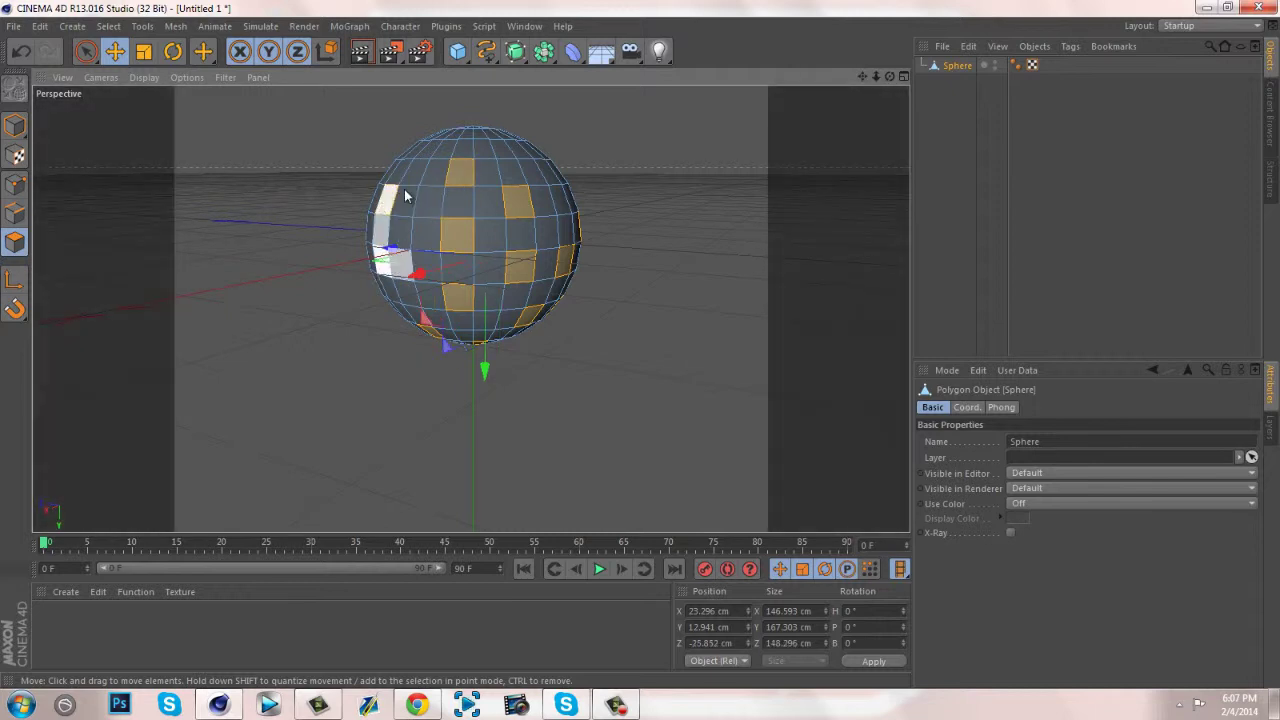
shift+click(386, 200)
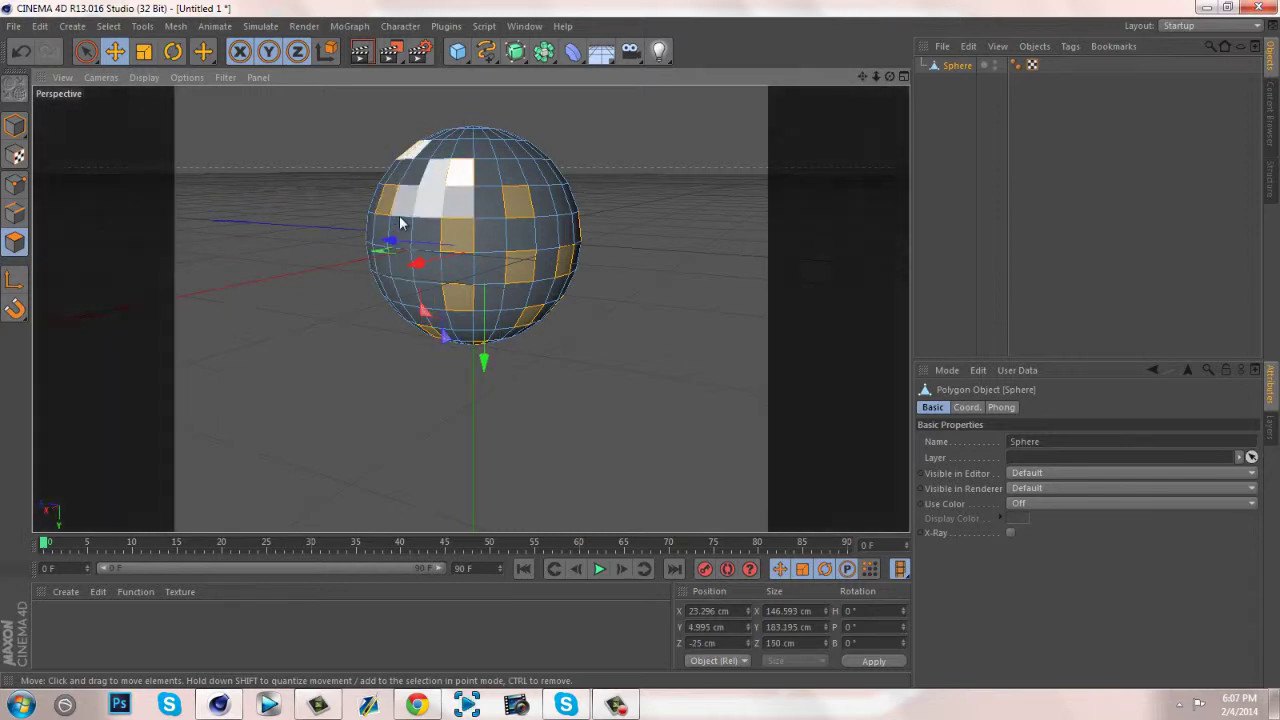
alt+drag(400, 219, 854, 95)
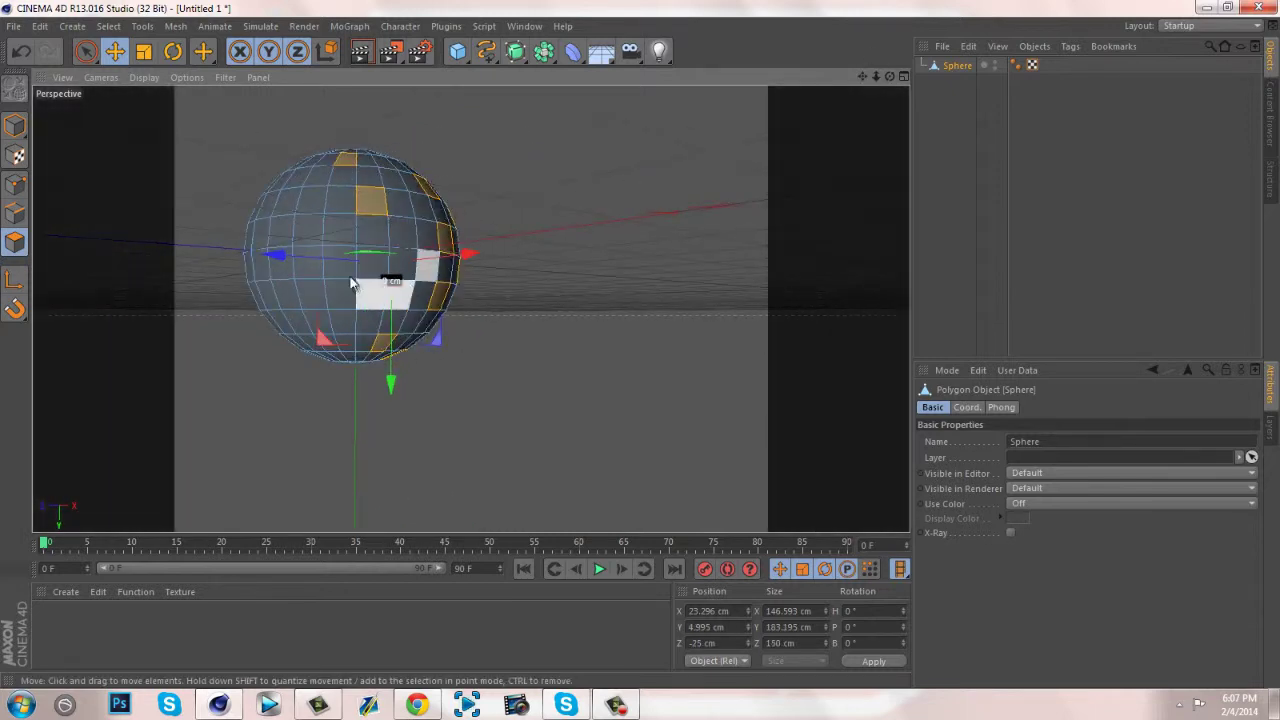
shift+click(310, 302)
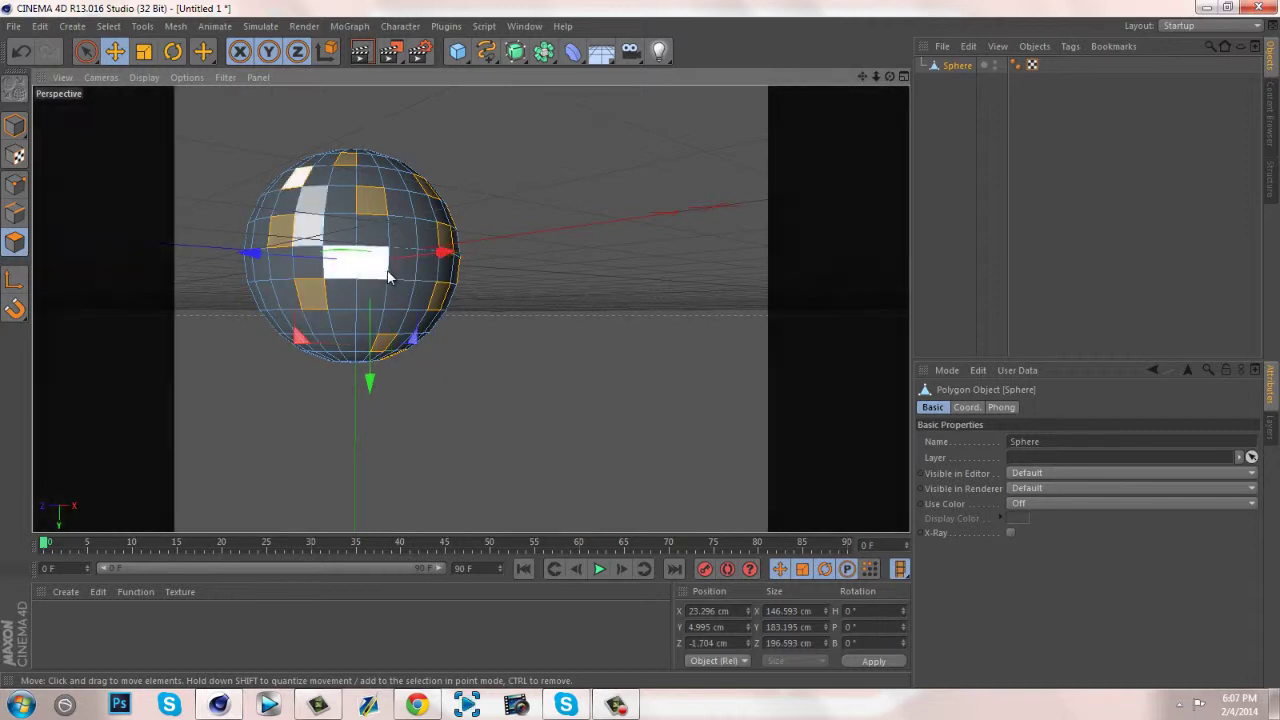
shift+click(400, 270)
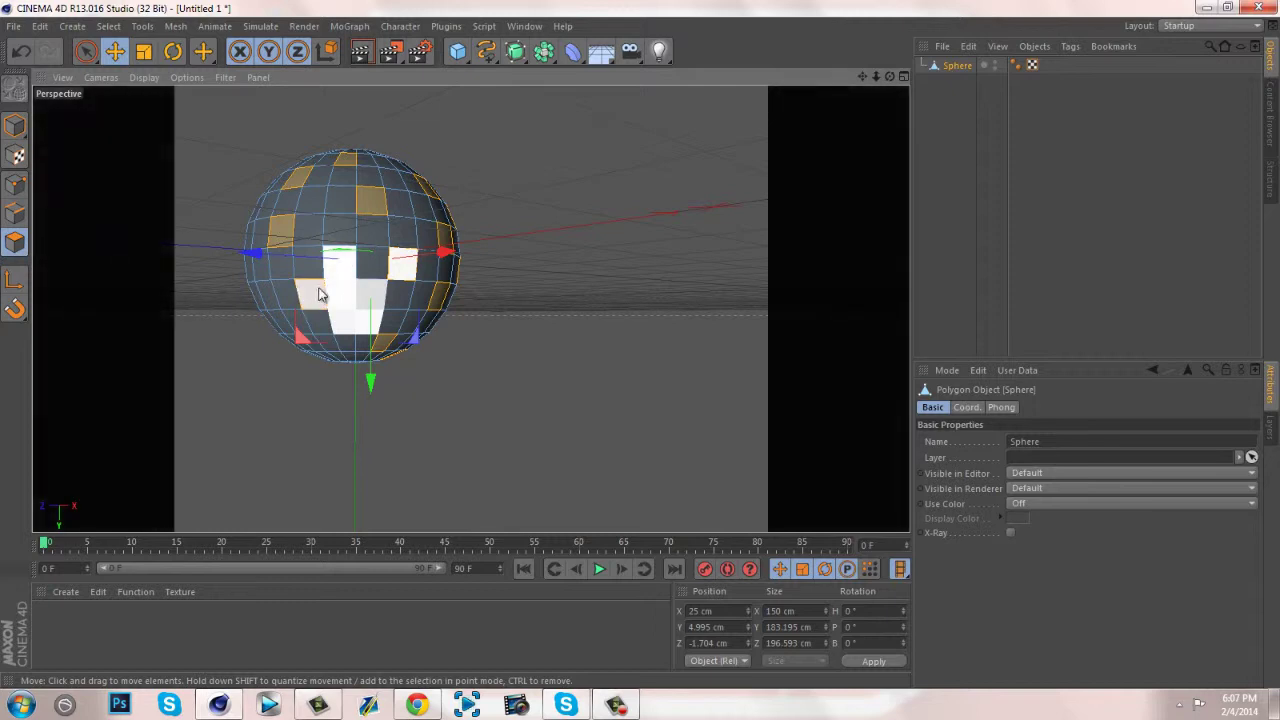
Add more spaced-out polygons to the selection on the sphere's remaining blank sides and near its pole
alt+drag(319, 291, 476, 168)
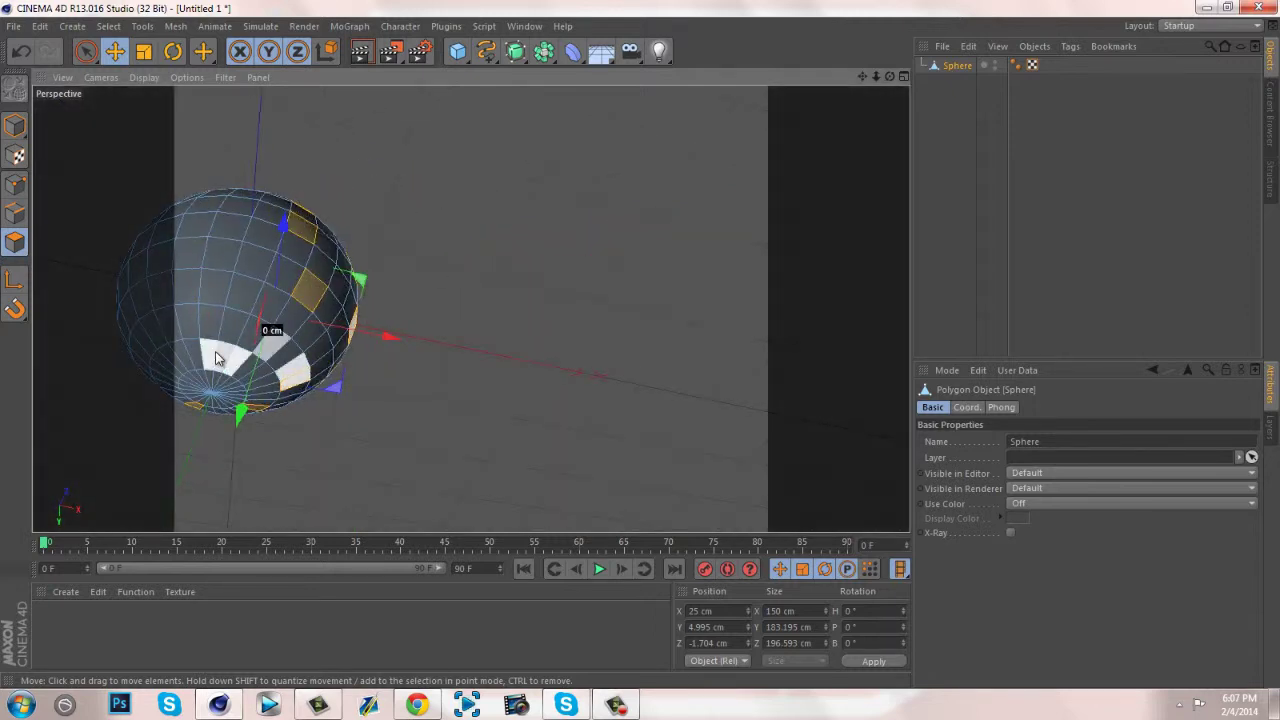
shift+click(240, 222)
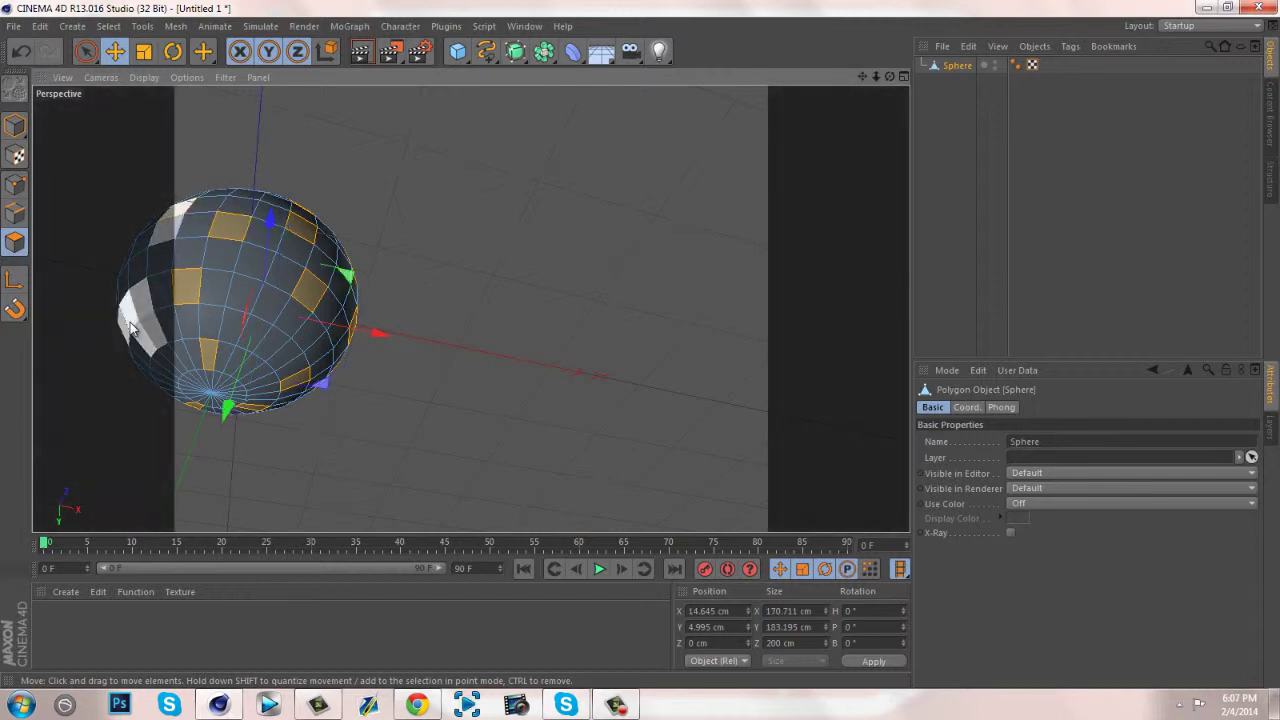
shift+click(178, 212)
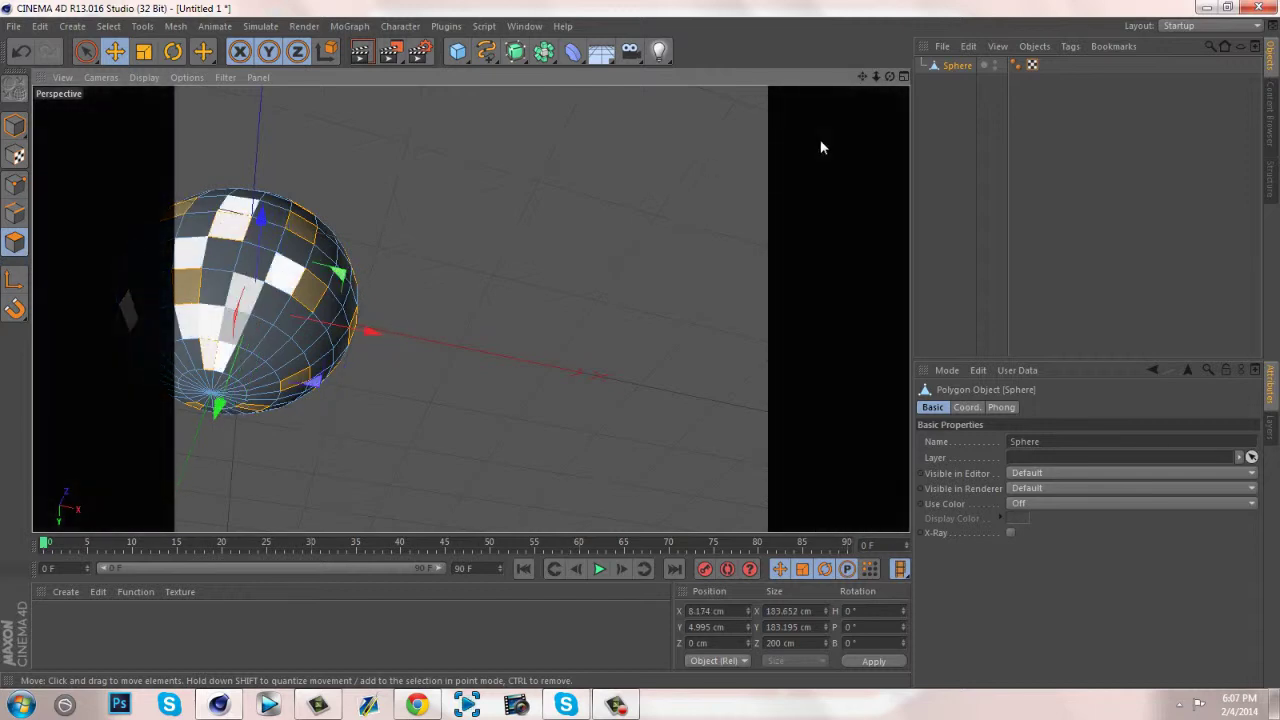
drag(862, 77, 641, 343)
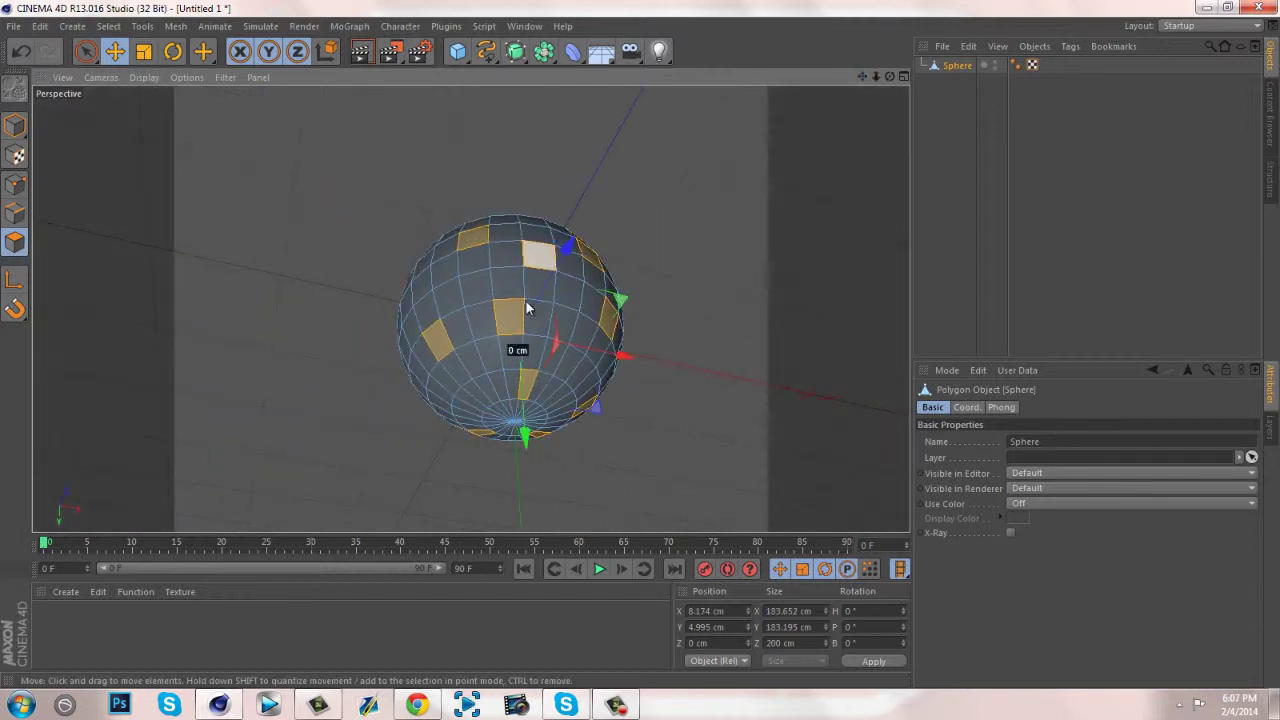
alt+drag(528, 308, 414, 317)
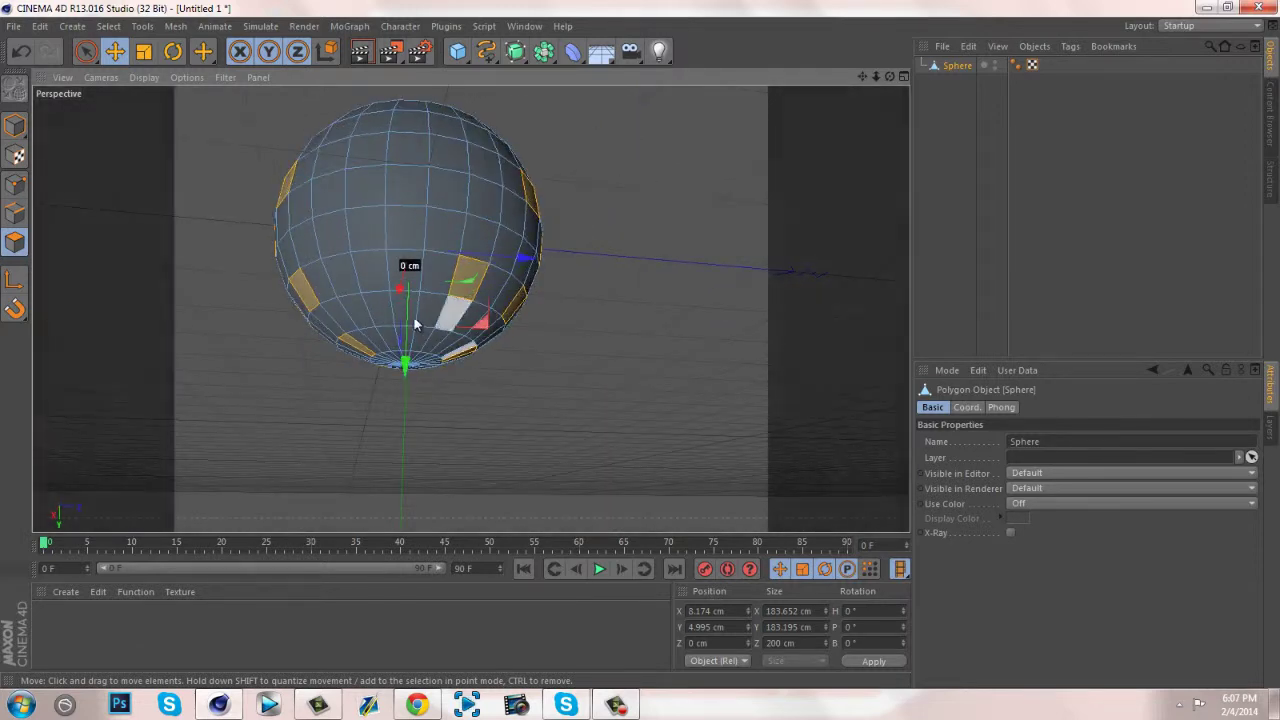
shift+click(367, 279)
shift+click(432, 185)
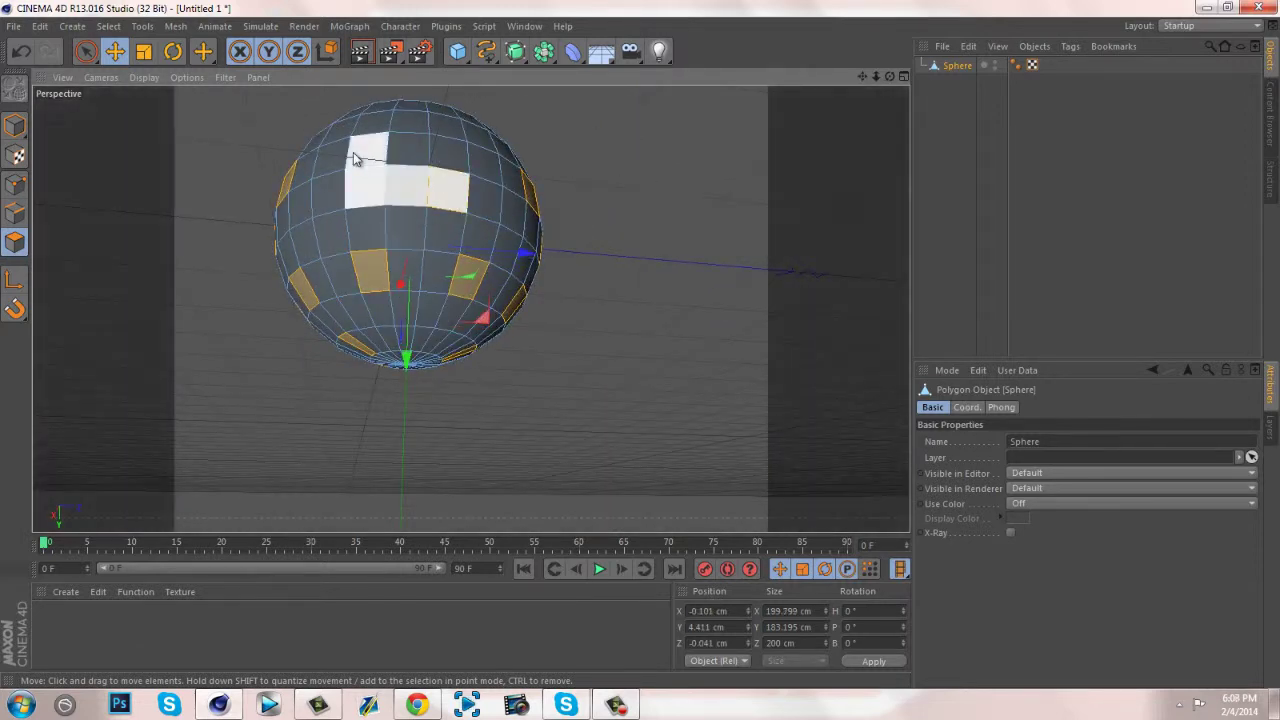
key(ctrl+a)
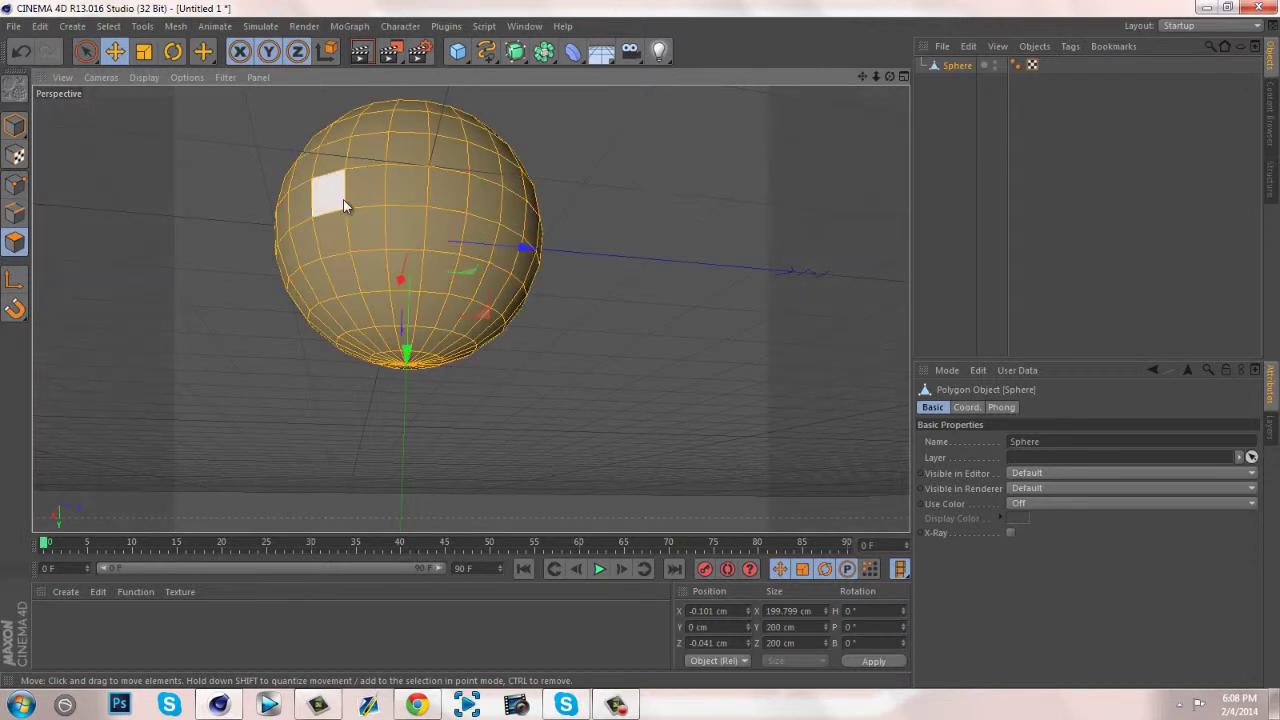
key(ctrl+z)
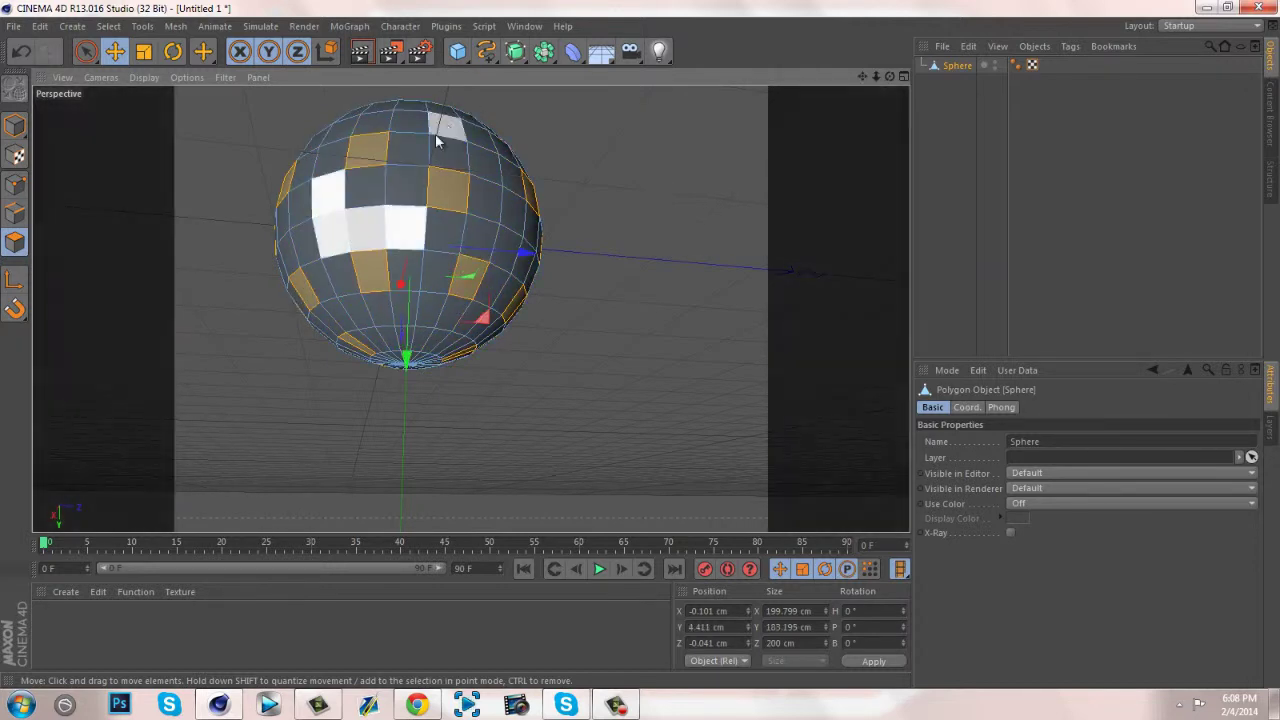
drag(374, 211, 382, 406)
key(ctrl+z)
Add scattered polygons near and at the sphere's other pole to the selection, and check the pattern from all sides
drag(862, 76, 642, 347)
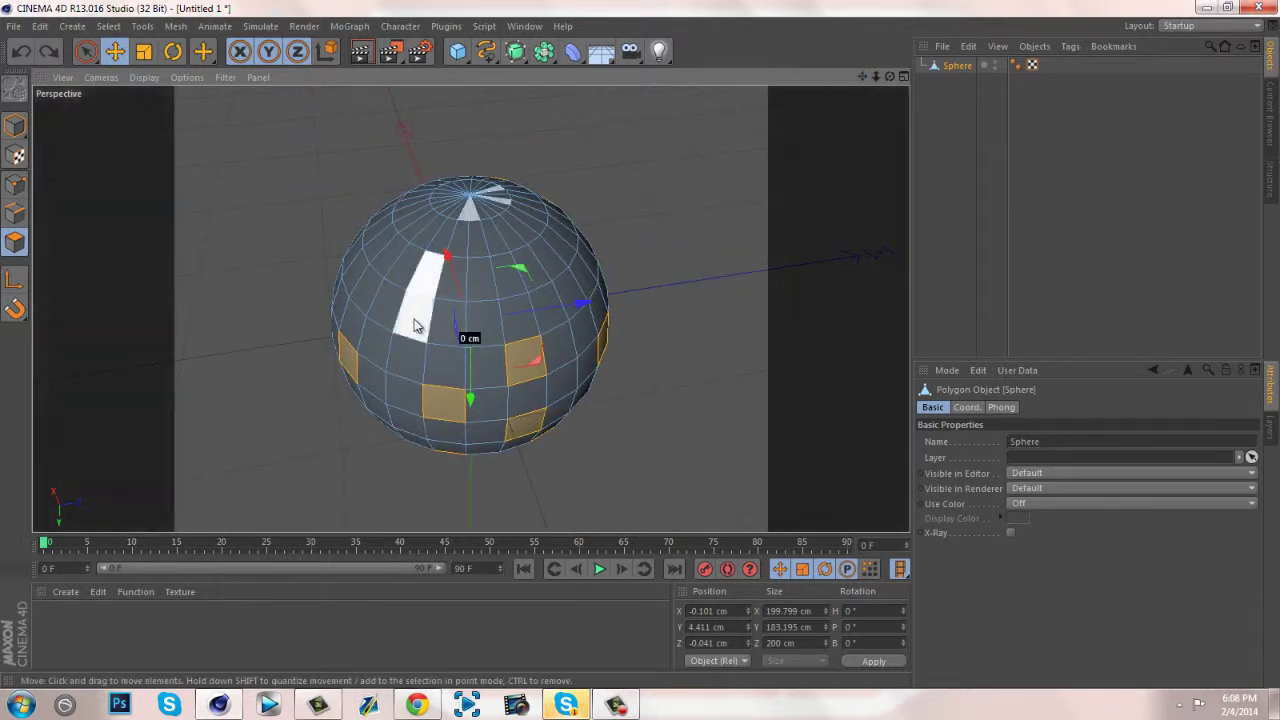
shift+click(416, 326)
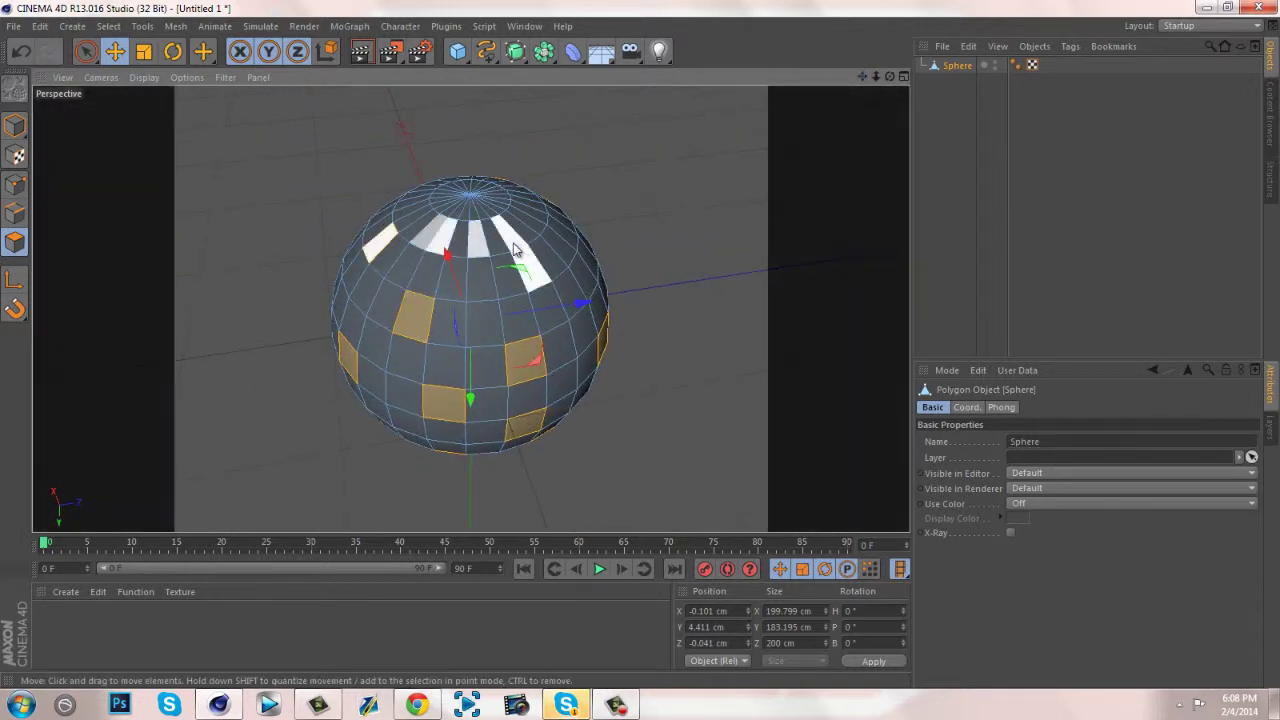
shift+click(514, 247)
shift+click(439, 205)
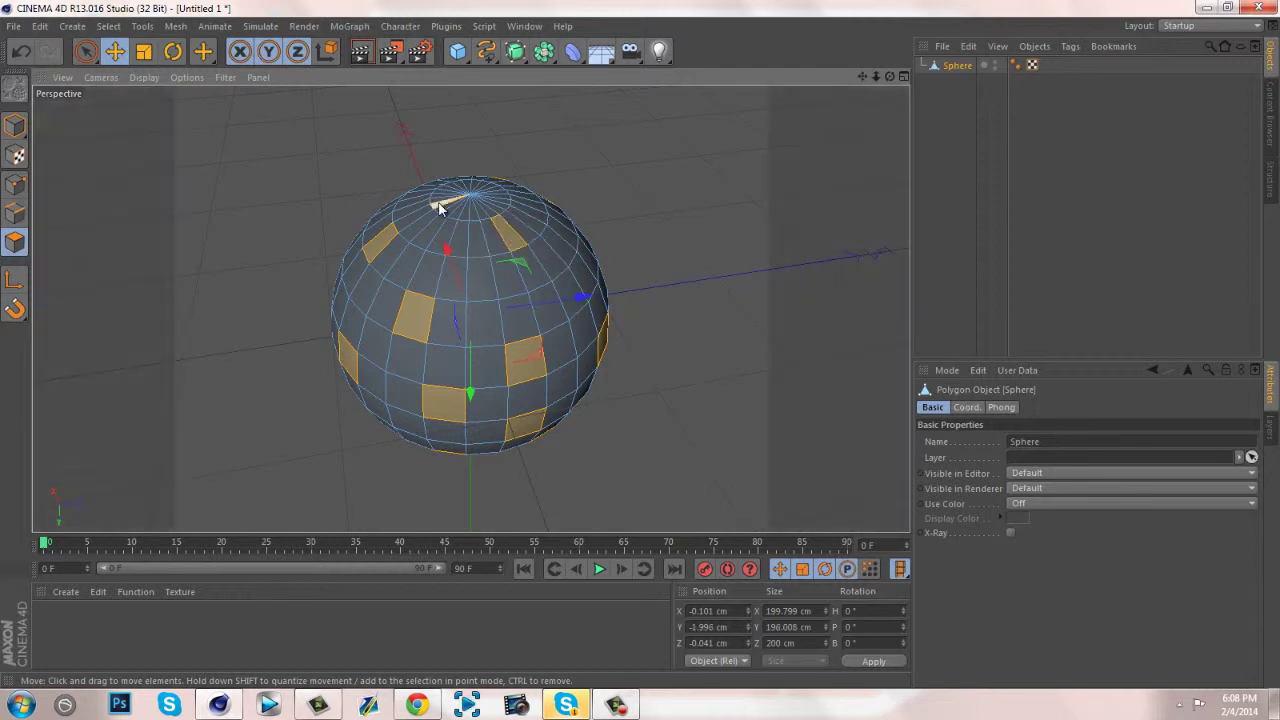
shift+drag(439, 205, 462, 338)
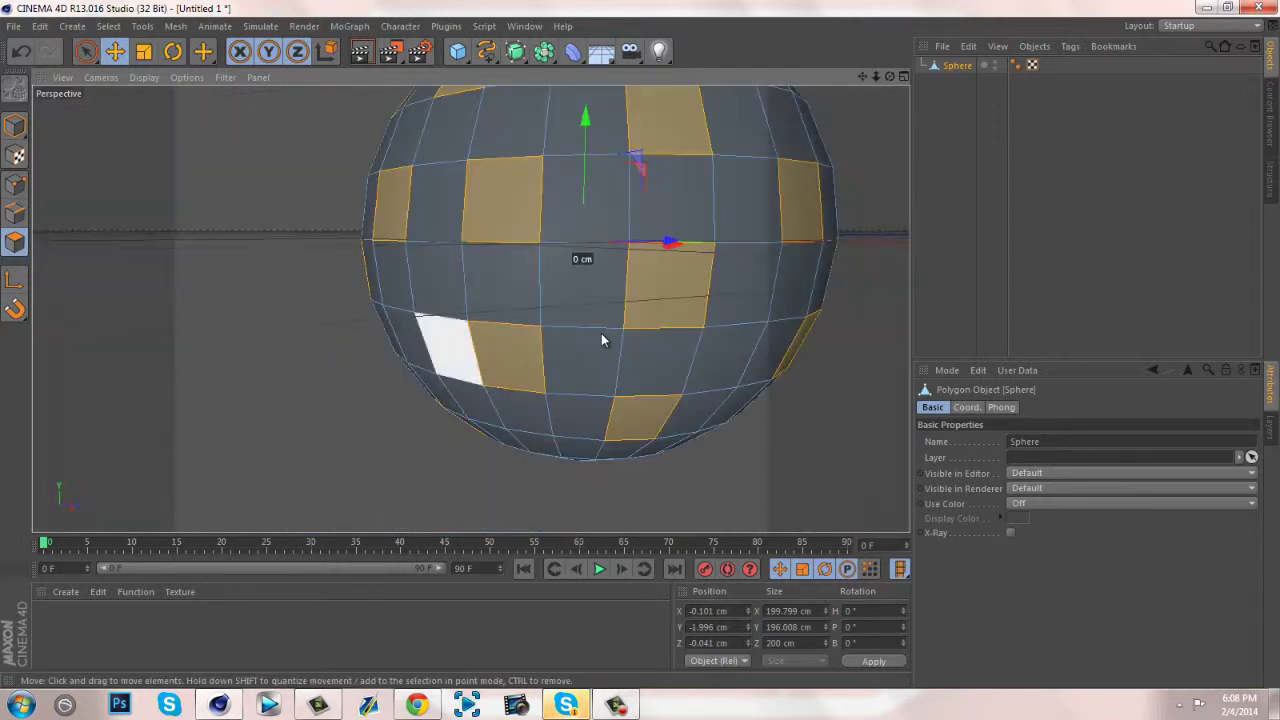
drag(640, 344, 640, 325)
drag(868, 78, 642, 325)
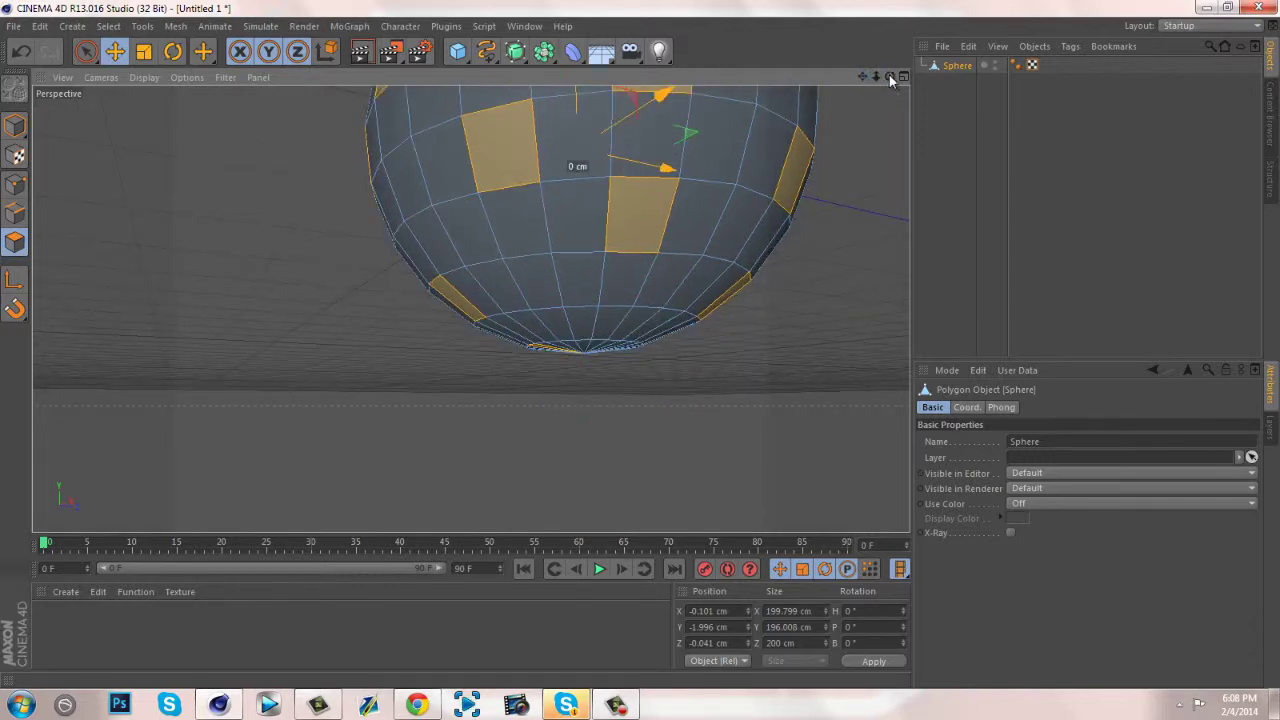
drag(890, 78, 641, 350)
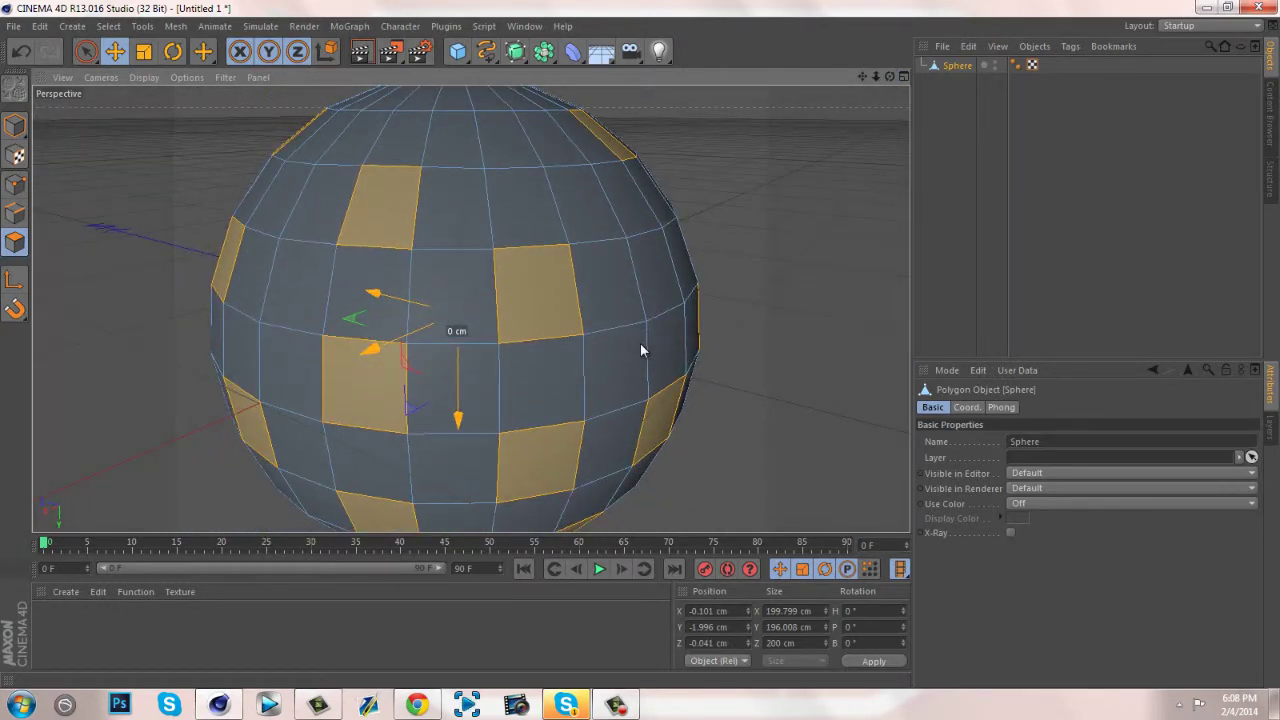
drag(865, 78, 640, 346)
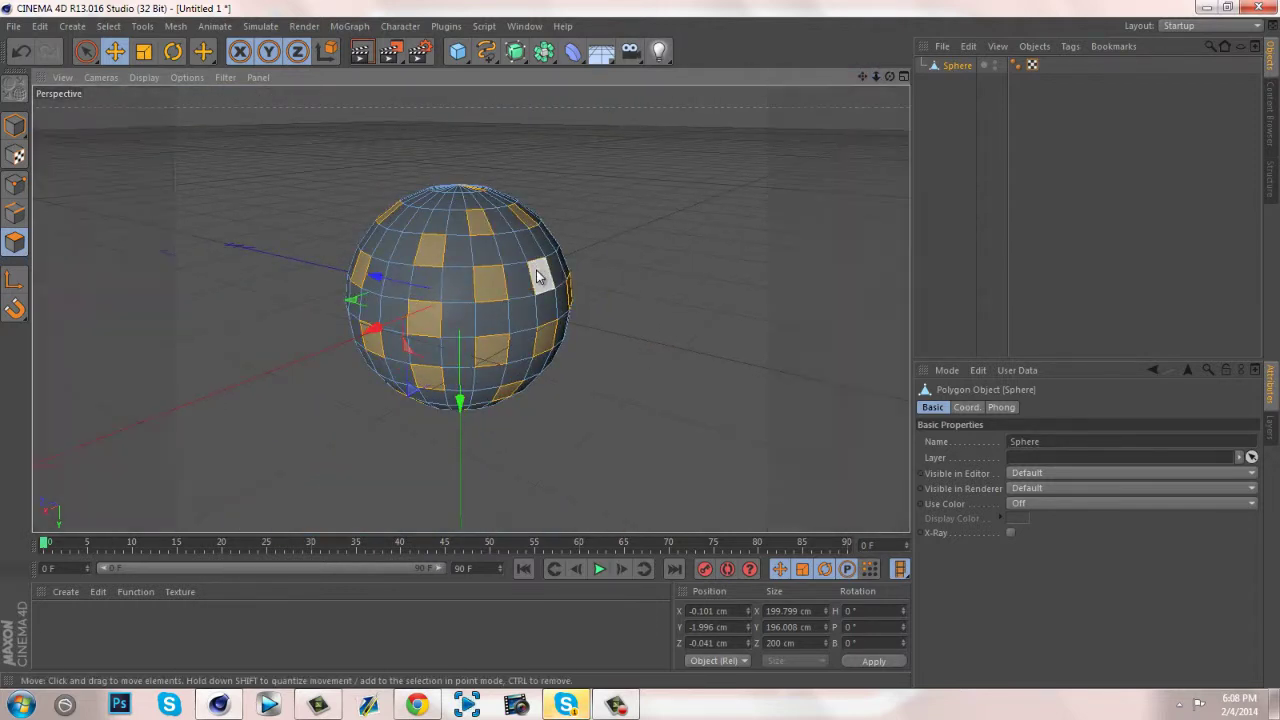
Store the scattered polygon selection as a polygon selection tag on the sphere
click(116, 29)
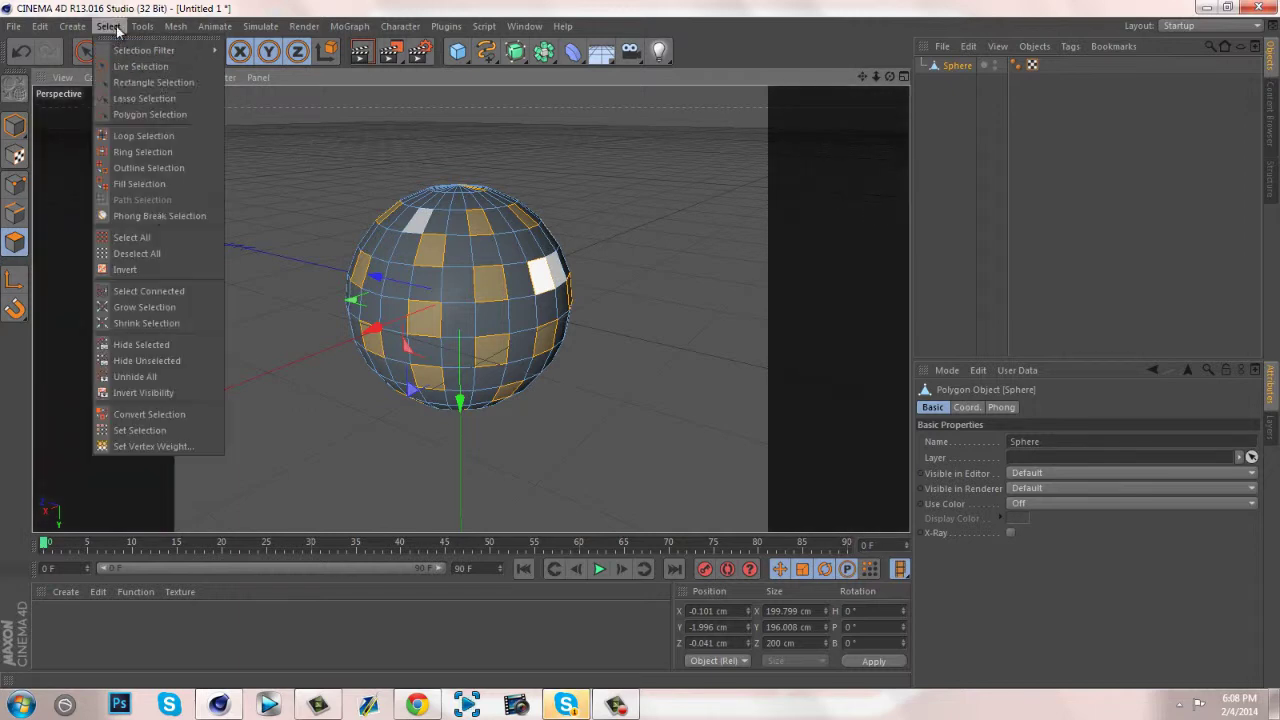
click(148, 428)
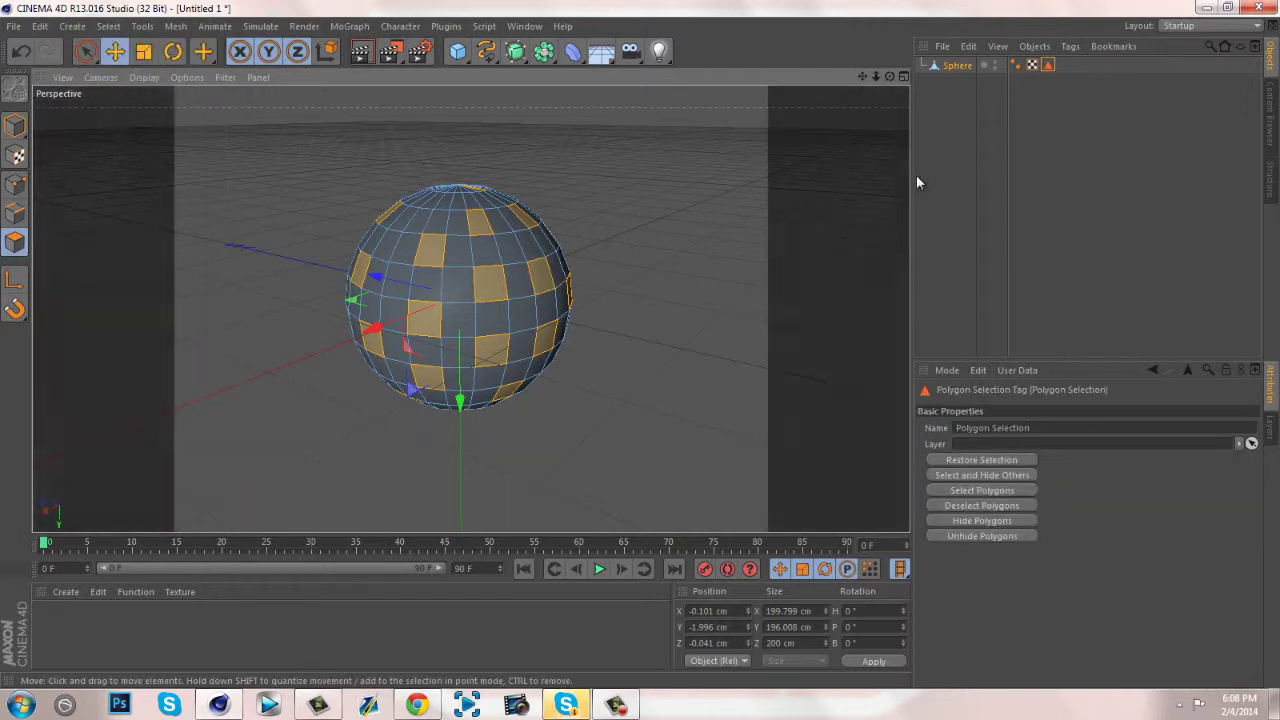
drag(1048, 65, 1049, 102)
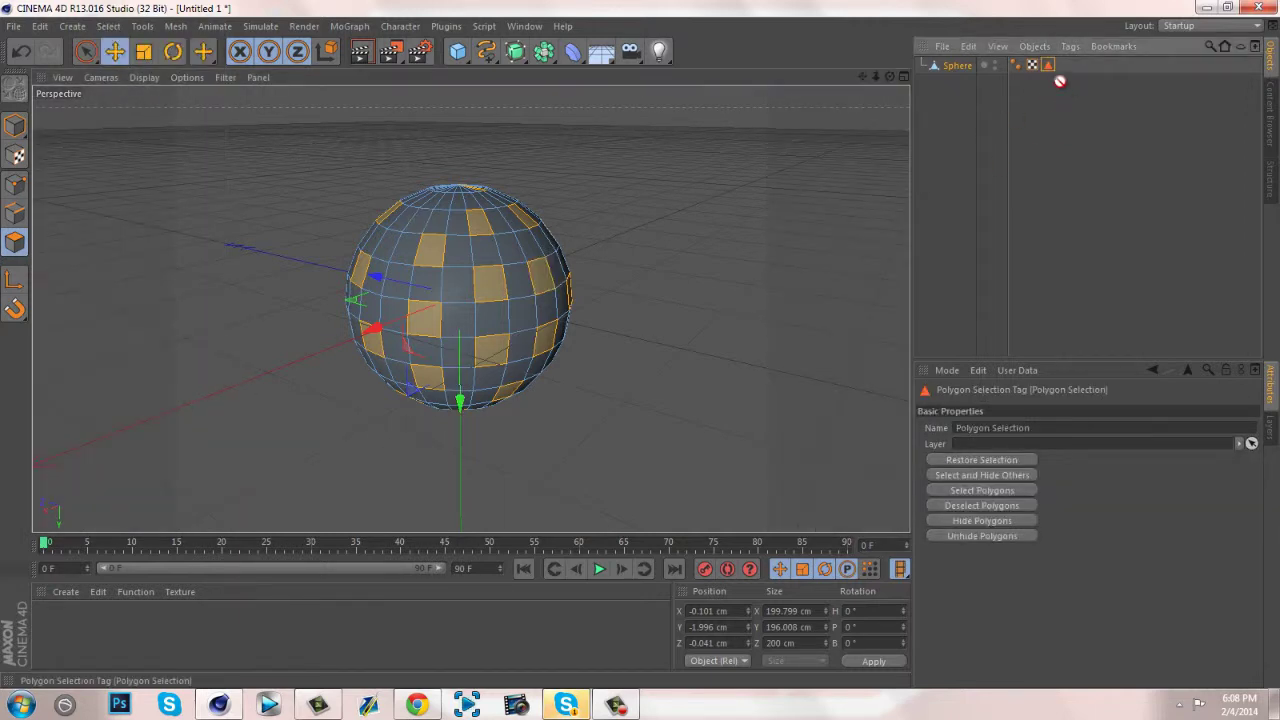
click(1034, 182)
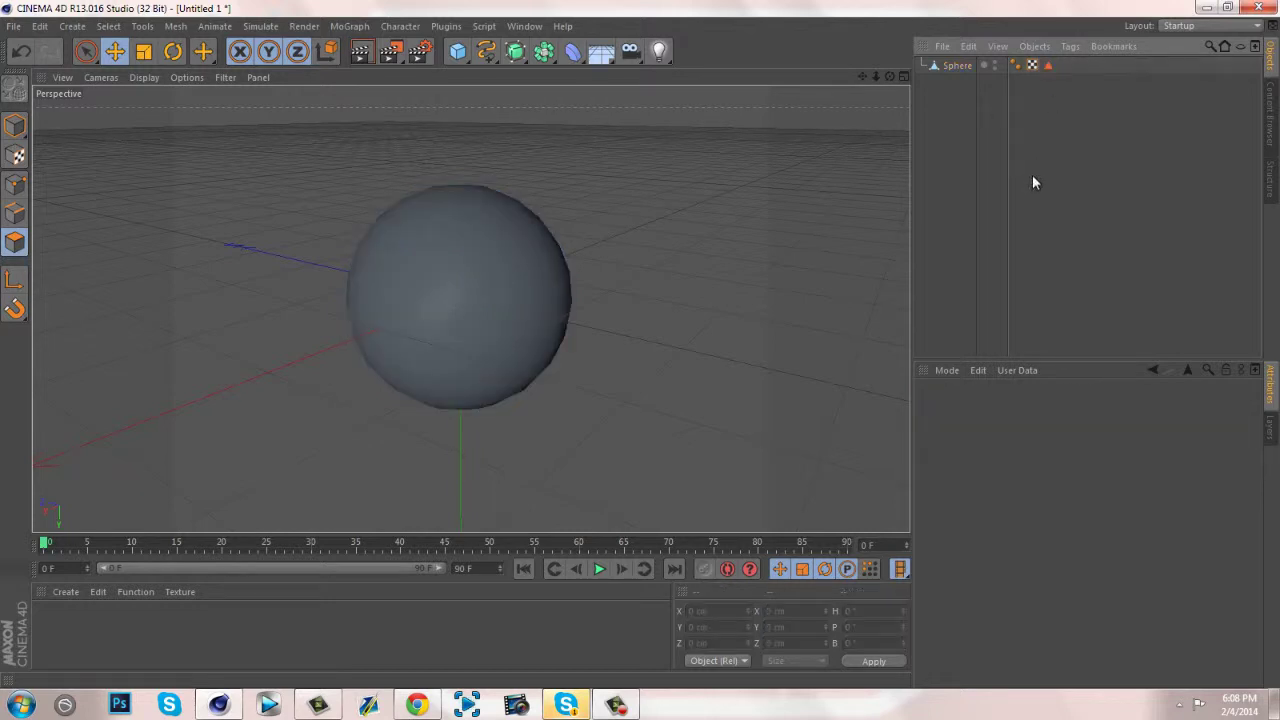
click(934, 66)
click(1046, 66)
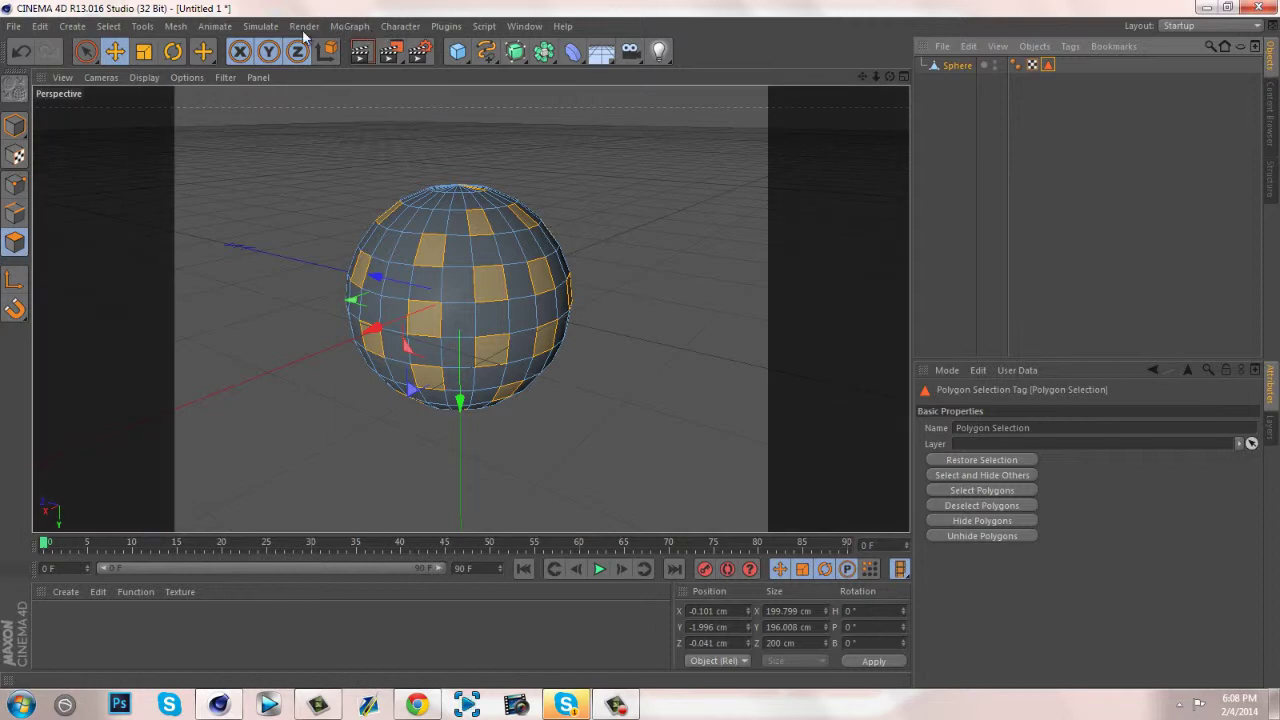
Add a MoGraph Extrude deformer as a child of the sphere and limit it to the stored polygon selection
click(348, 27)
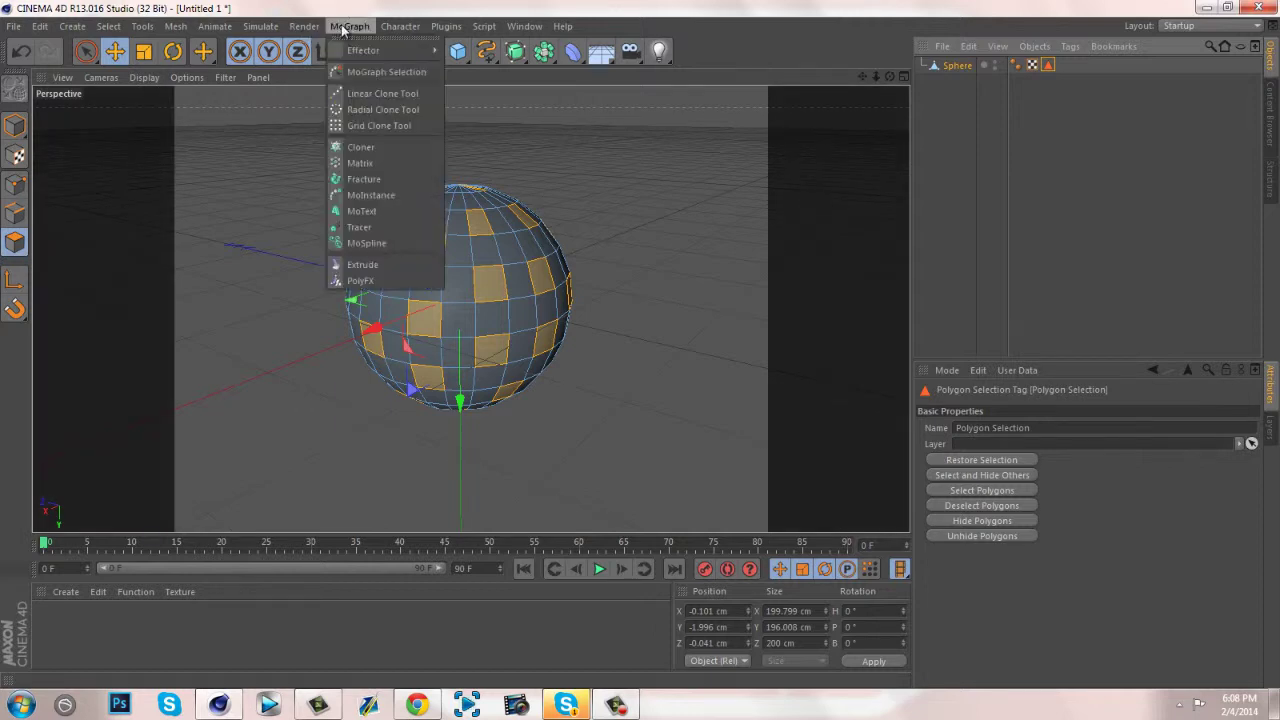
click(386, 264)
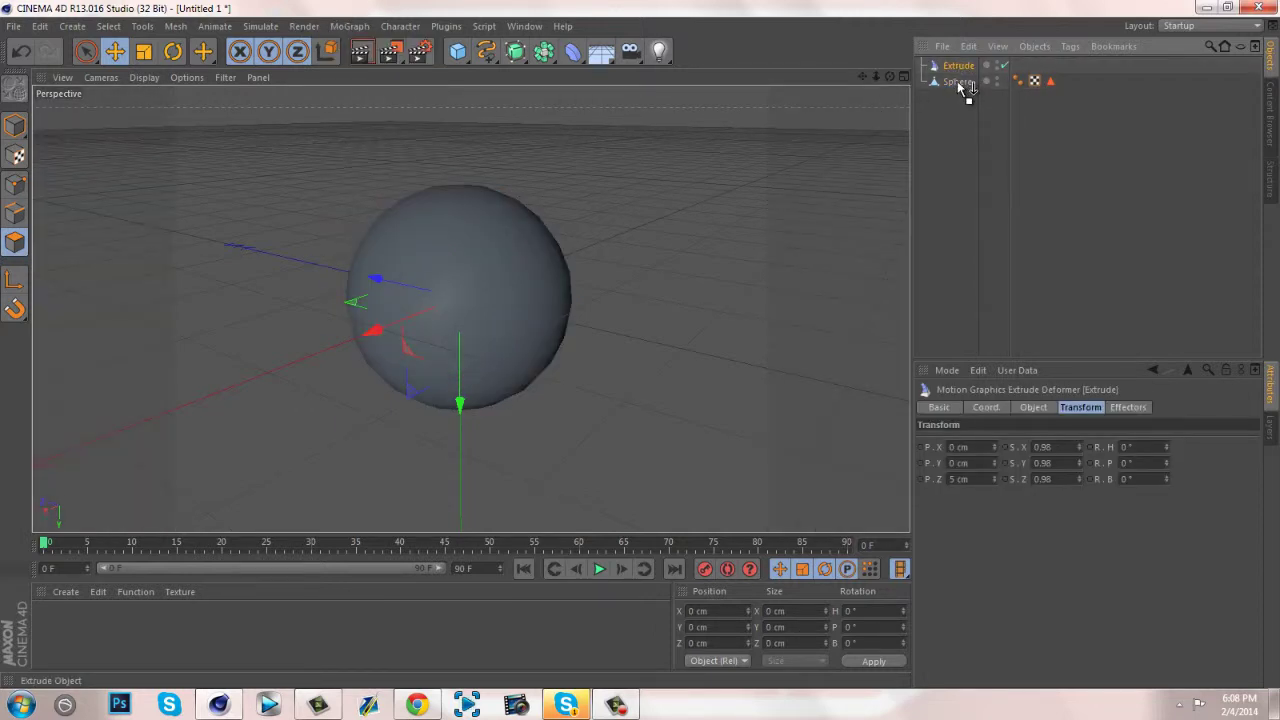
drag(957, 81, 956, 81)
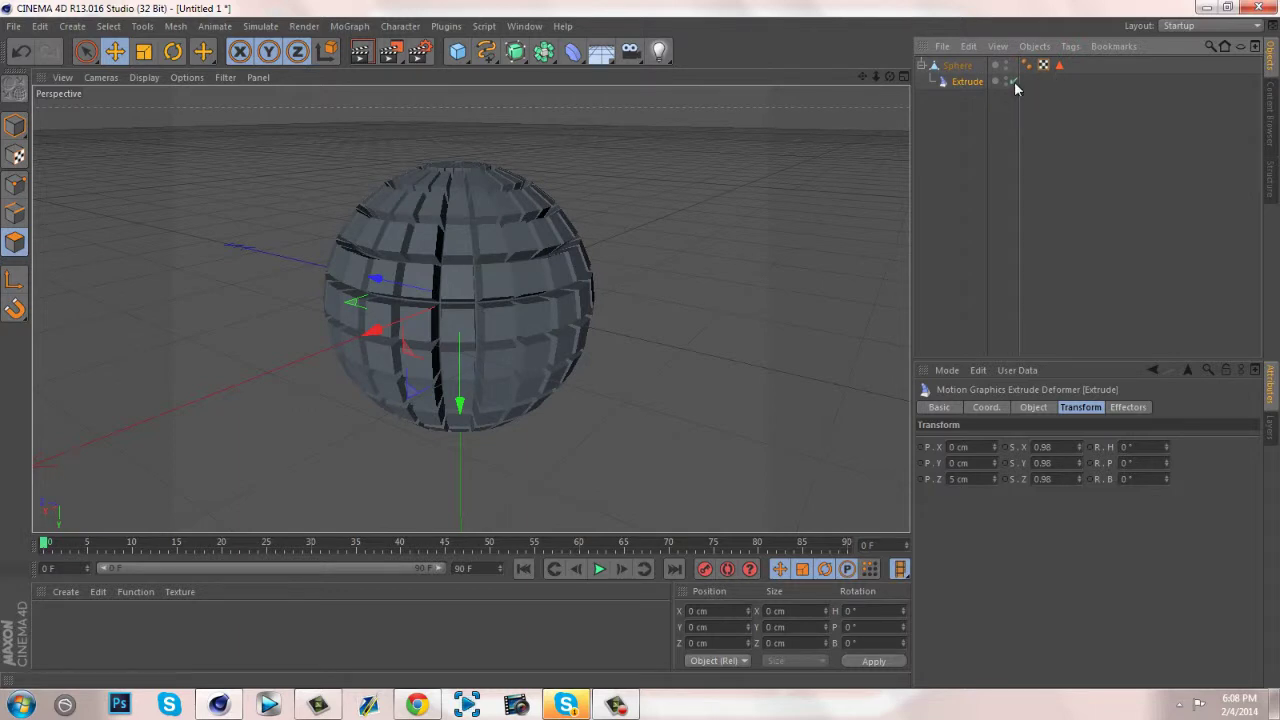
click(1033, 407)
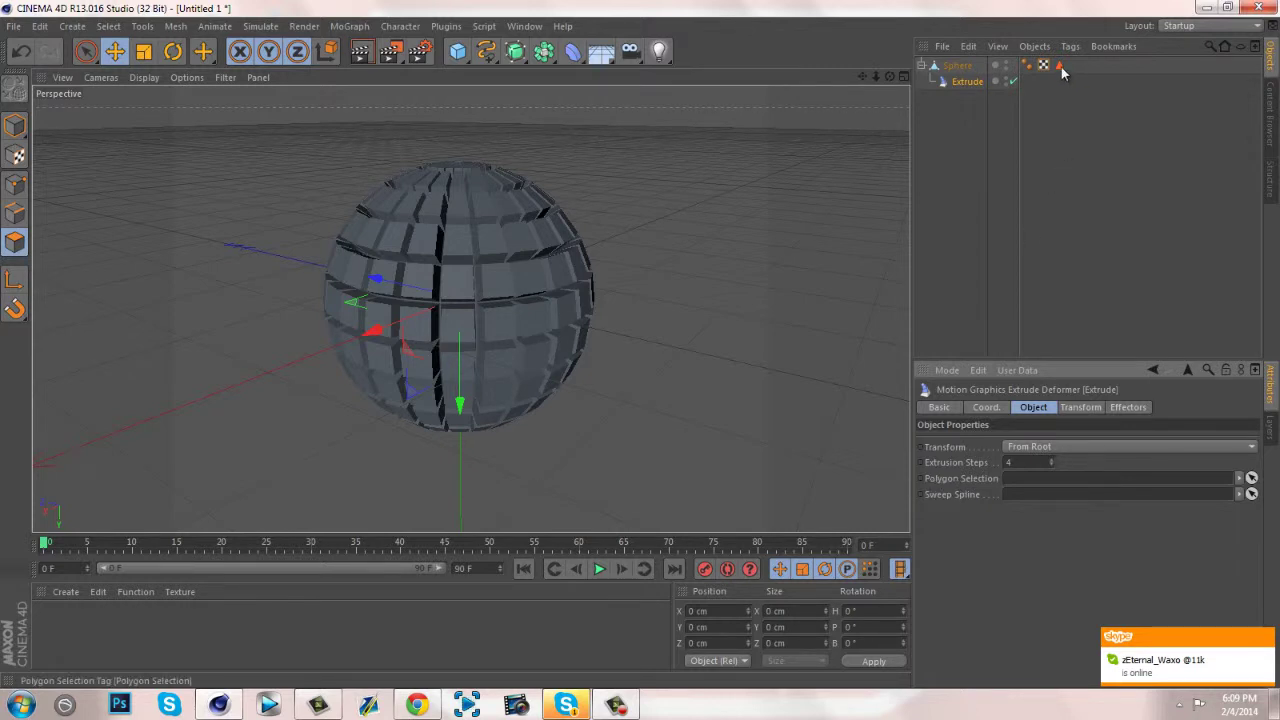
drag(1061, 67, 1046, 192)
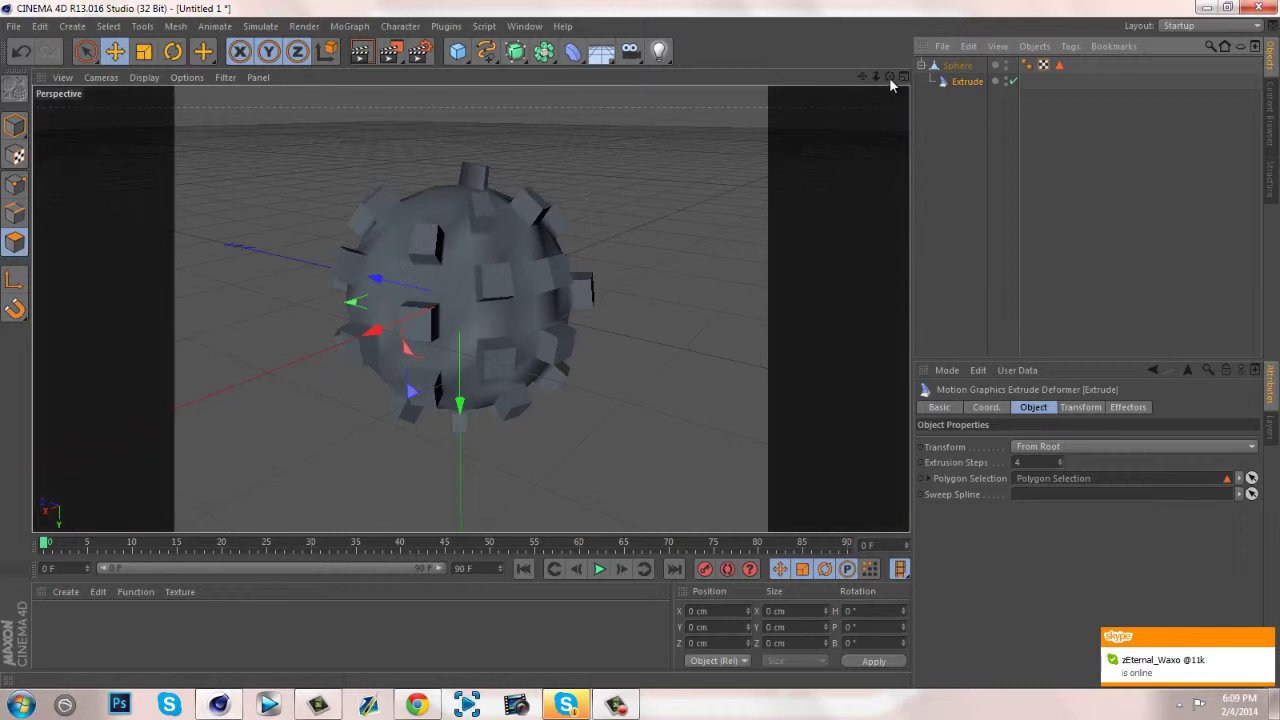
drag(889, 77, 650, 344)
Draw a six-point zigzag linear spline across the lower part of the Front view, ending at about X 676 cm, Y -56 cm
click(903, 77)
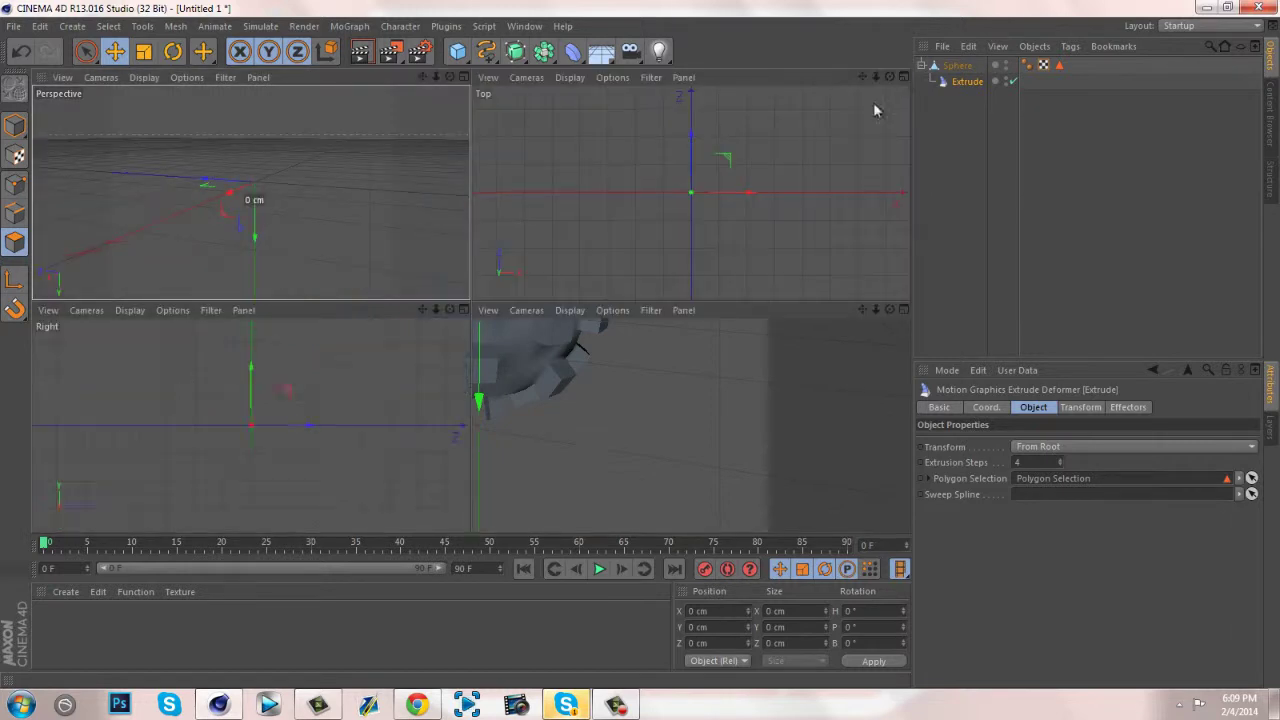
click(903, 309)
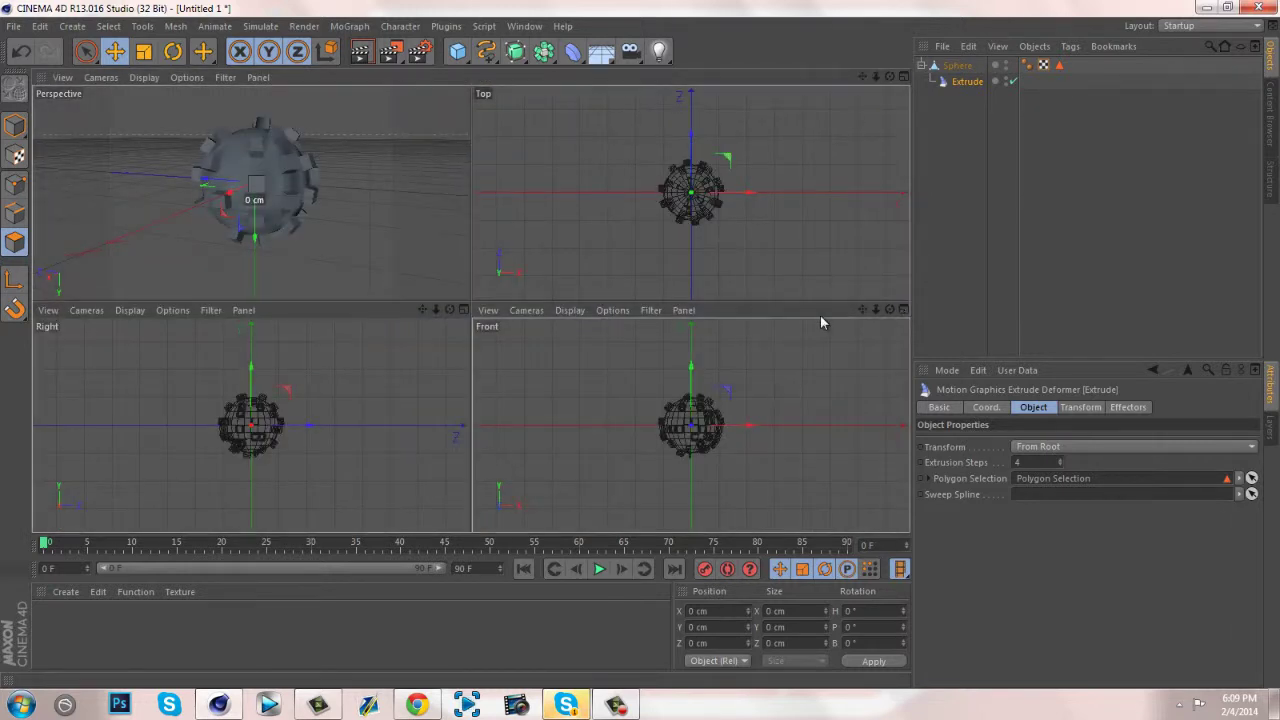
click(491, 58)
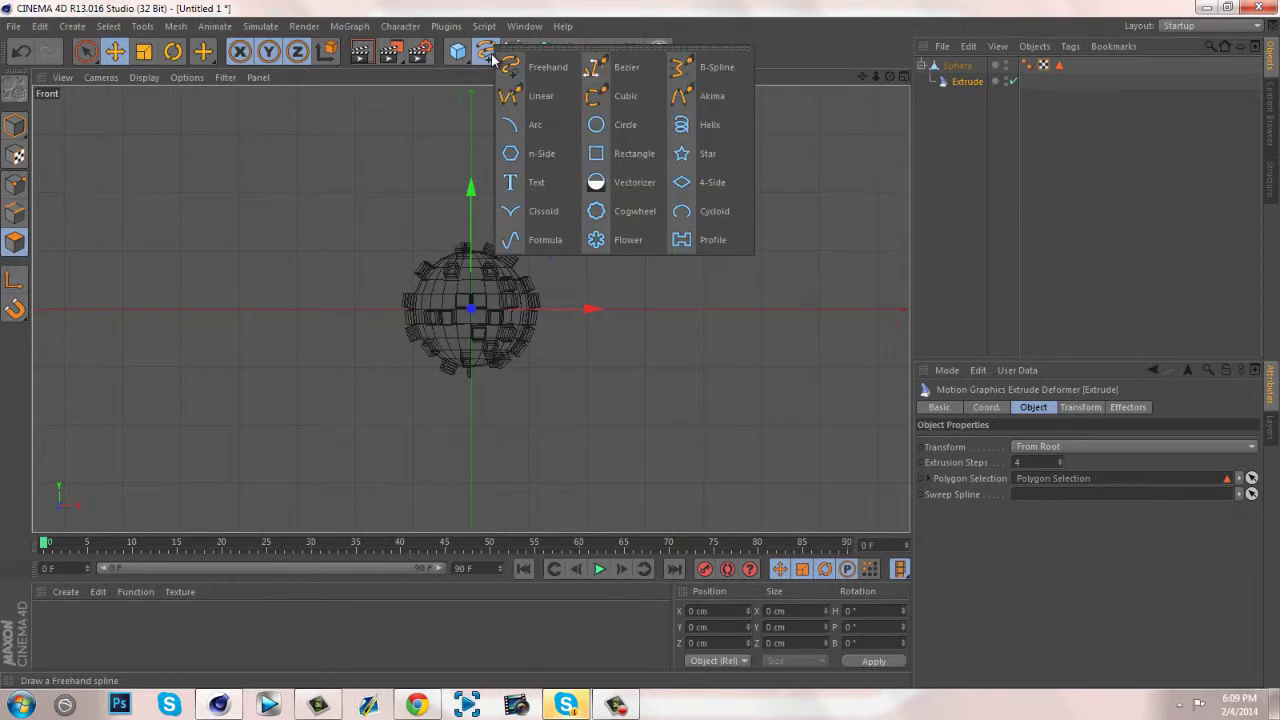
click(540, 96)
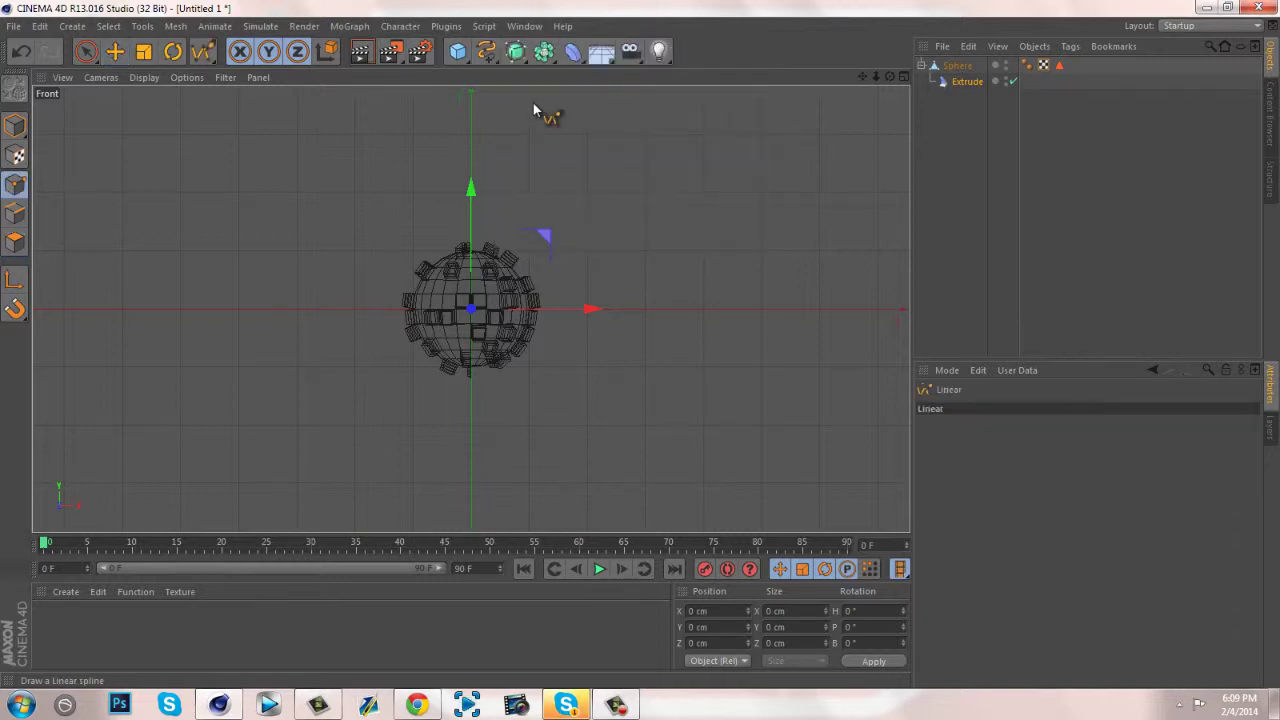
click(136, 475)
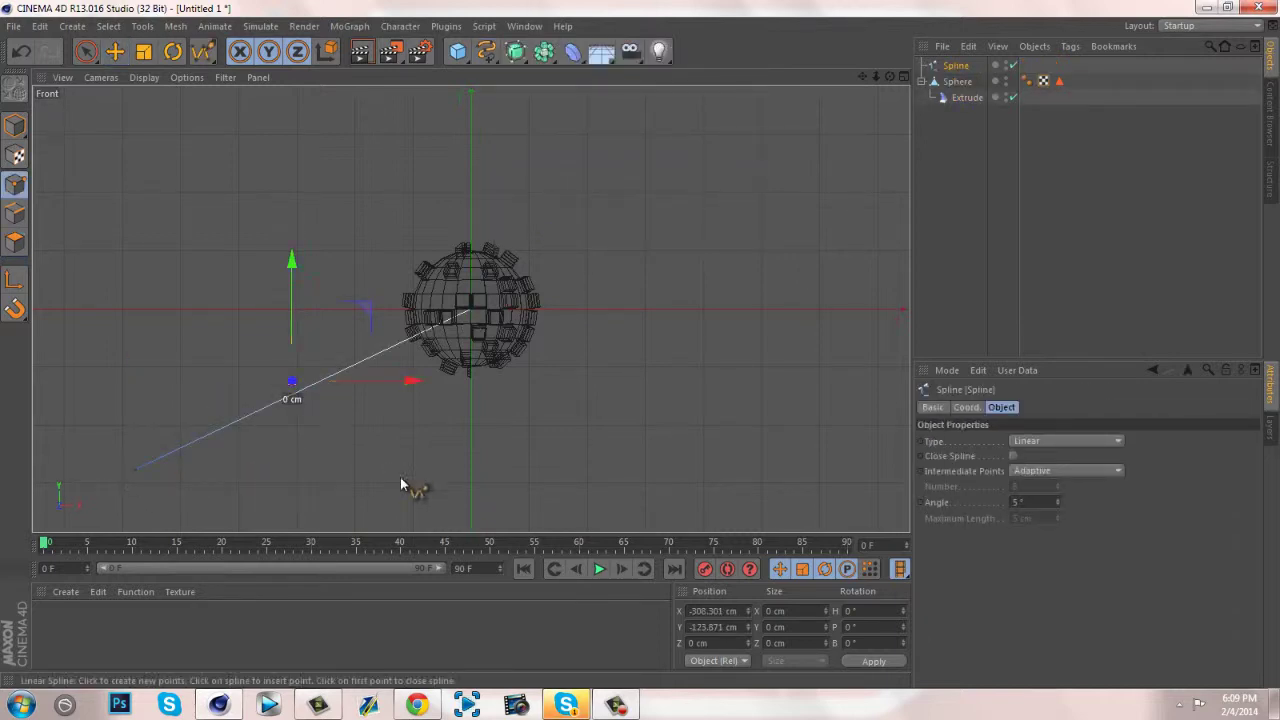
click(411, 471)
click(583, 362)
click(729, 472)
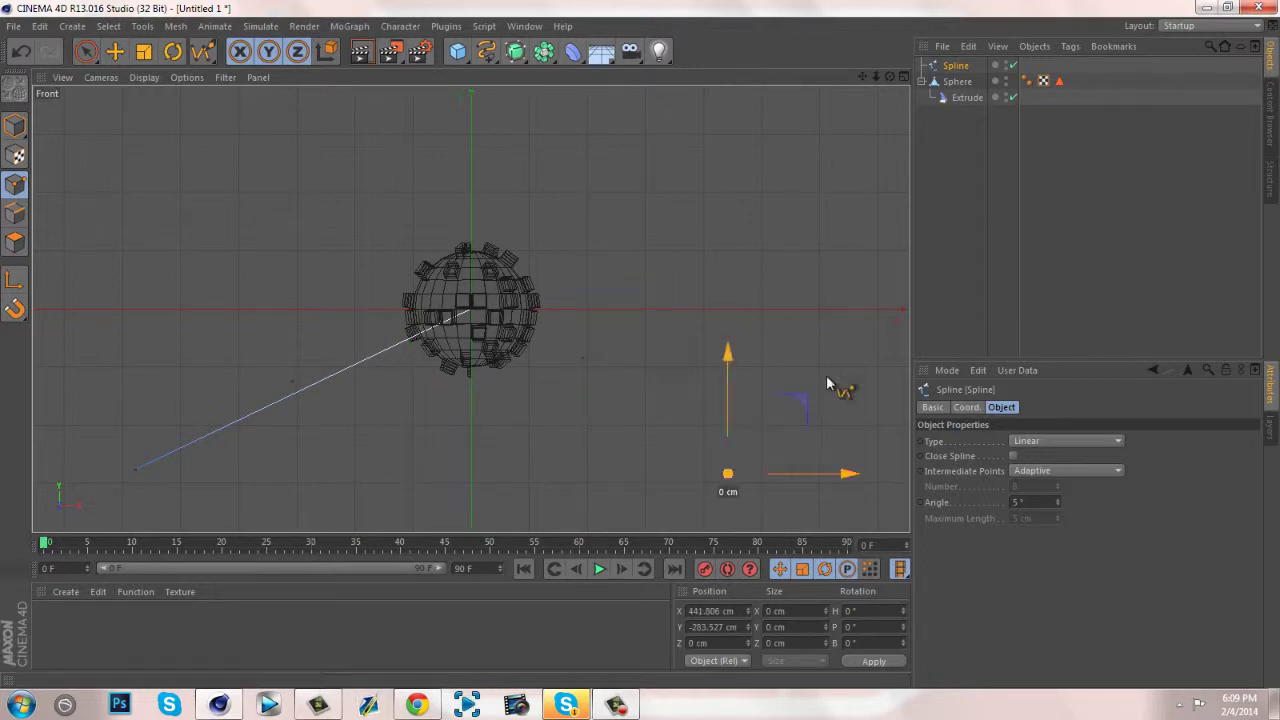
click(881, 316)
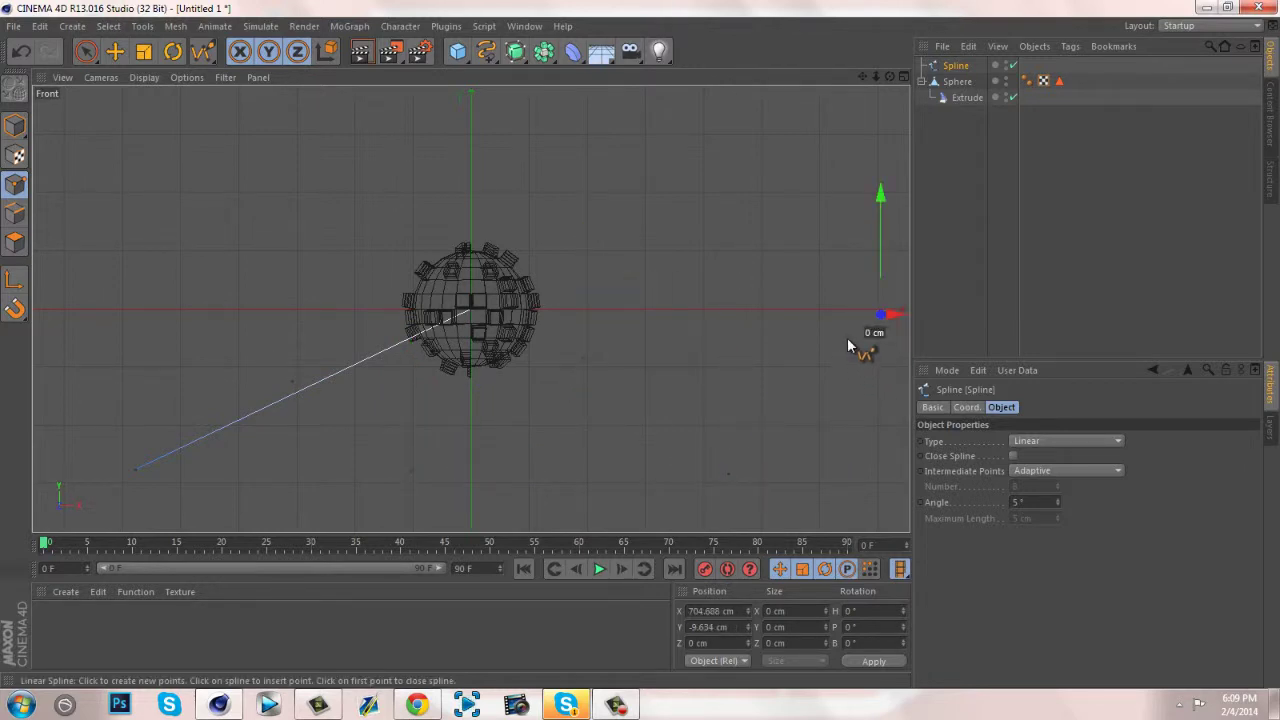
click(781, 371)
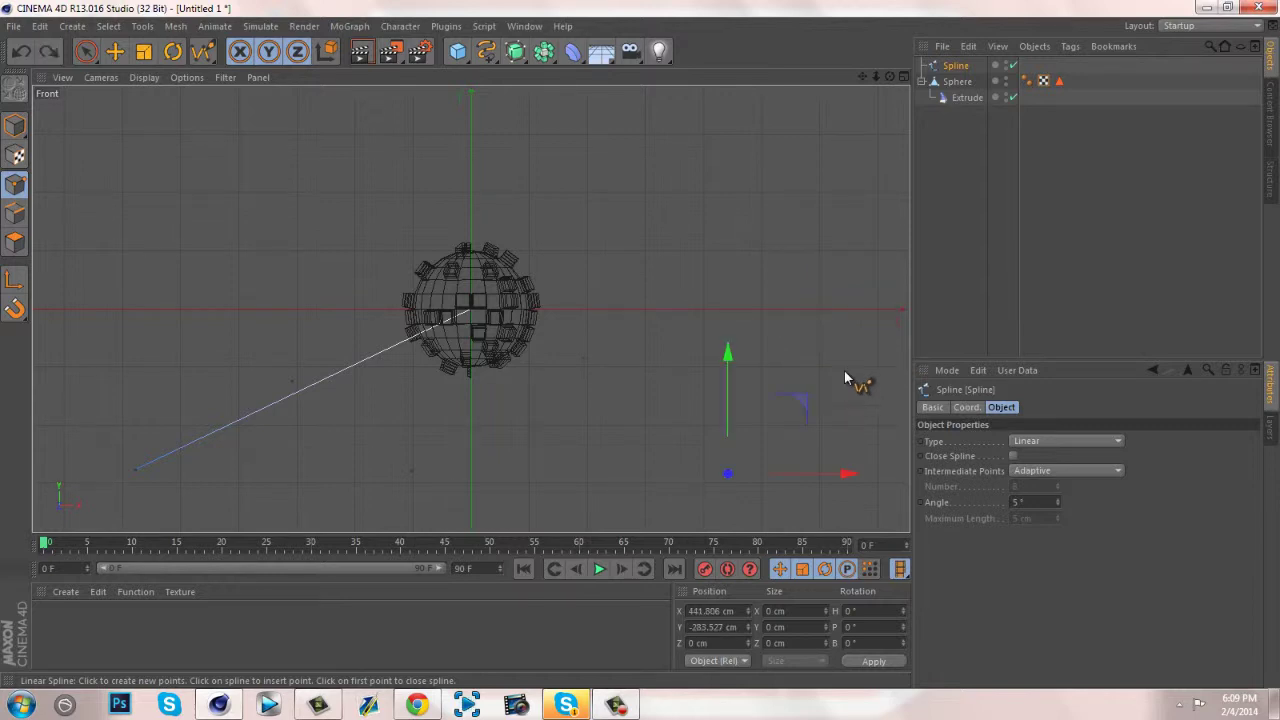
click(864, 342)
Back in the Perspective view, assign the zigzag spline as the Extrude deformer's sweep spline
click(900, 79)
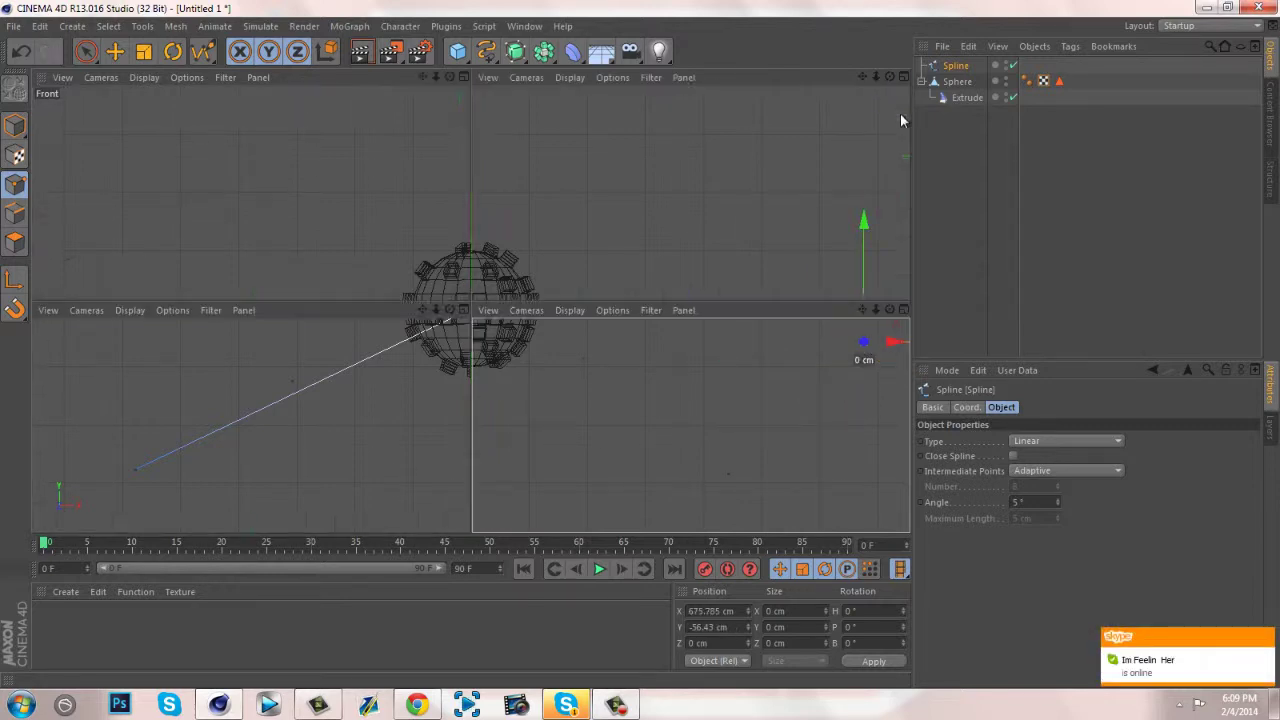
click(464, 77)
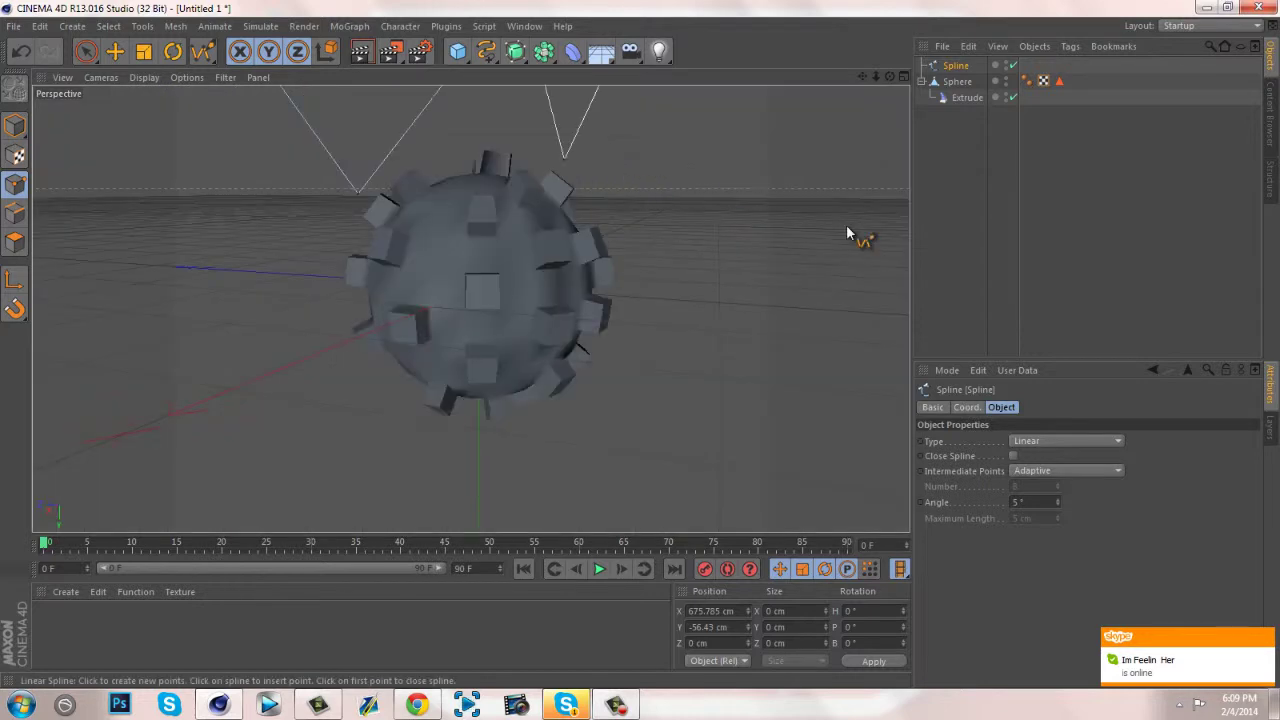
click(958, 96)
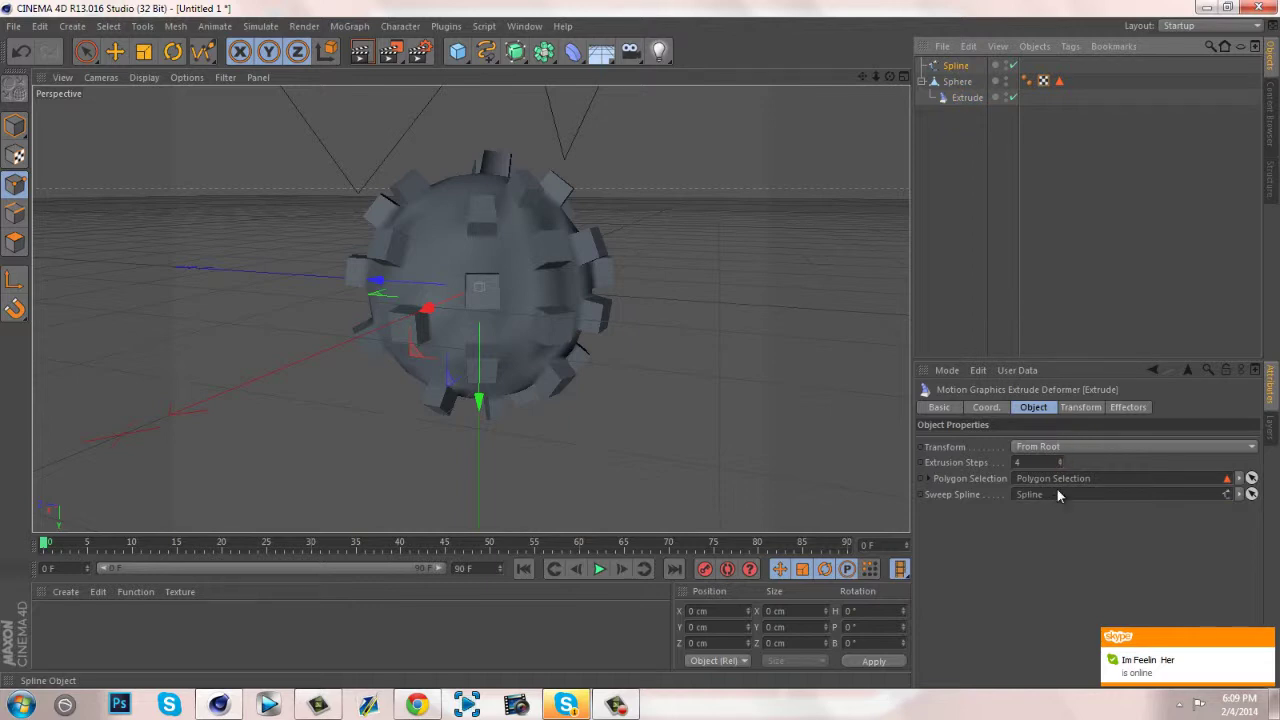
Change the zigzag spline's type to B-Spline so the extrusions follow a smooth curve
click(952, 66)
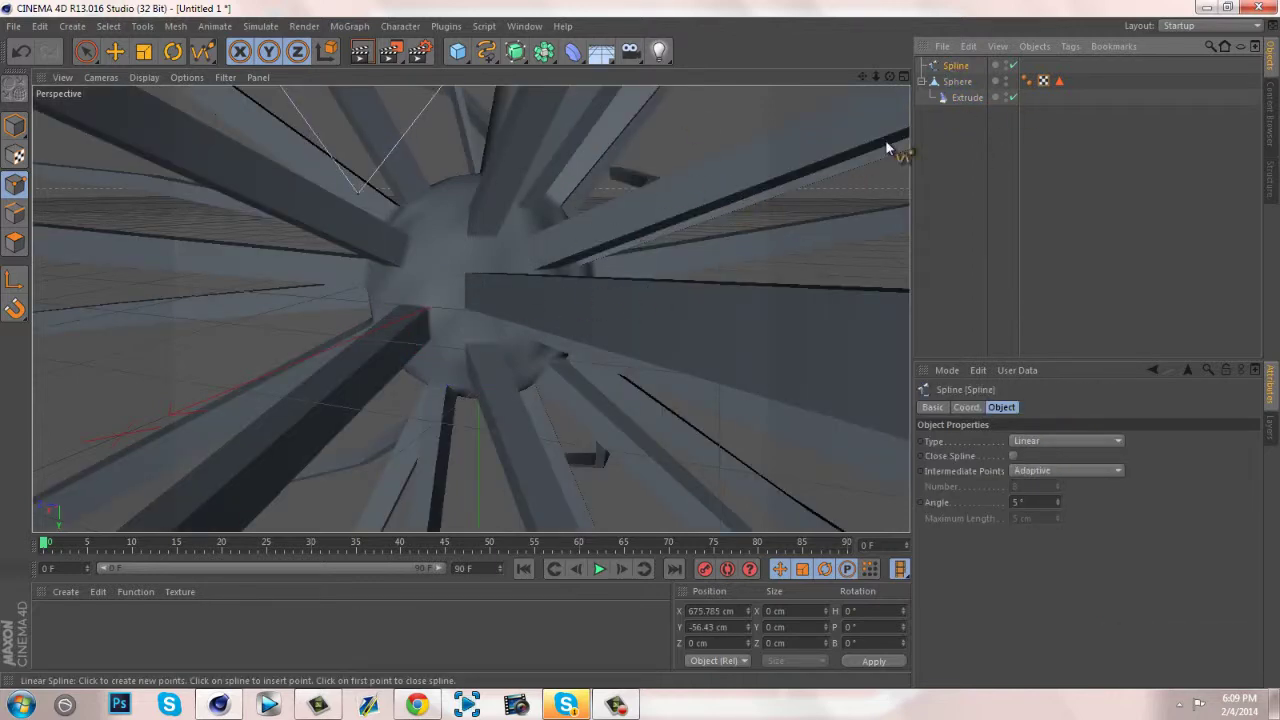
click(1035, 442)
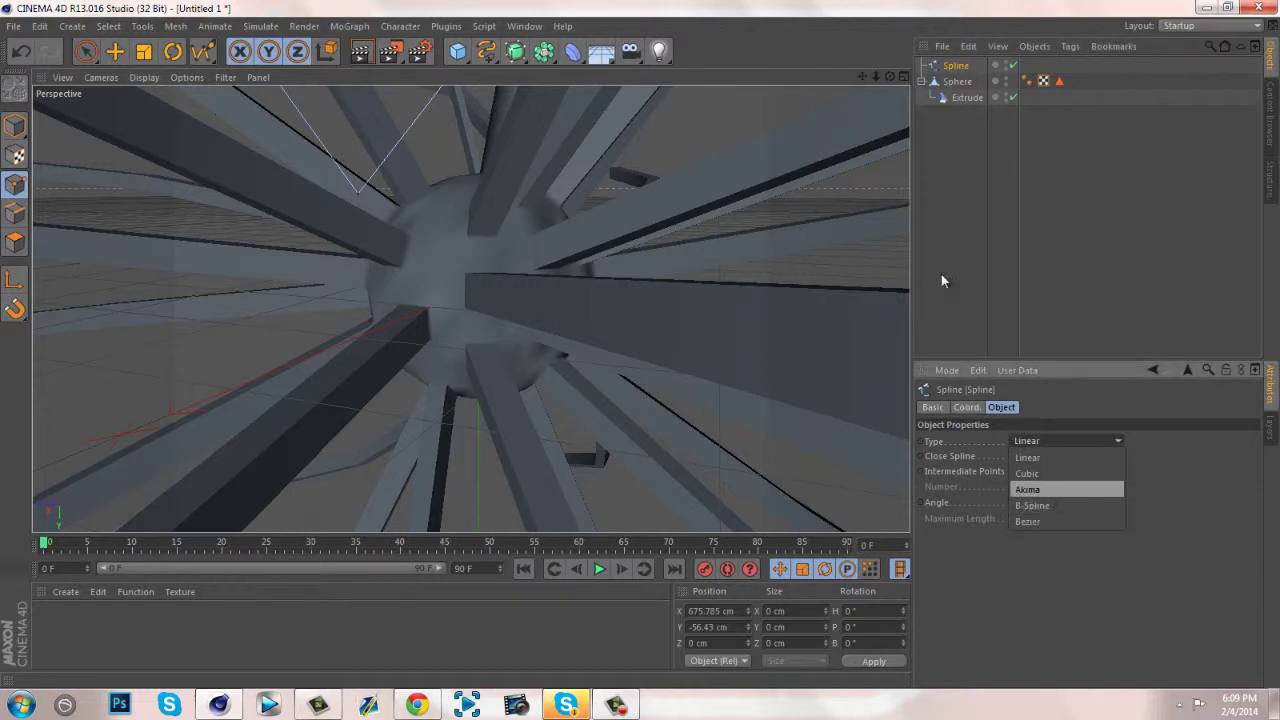
click(1042, 506)
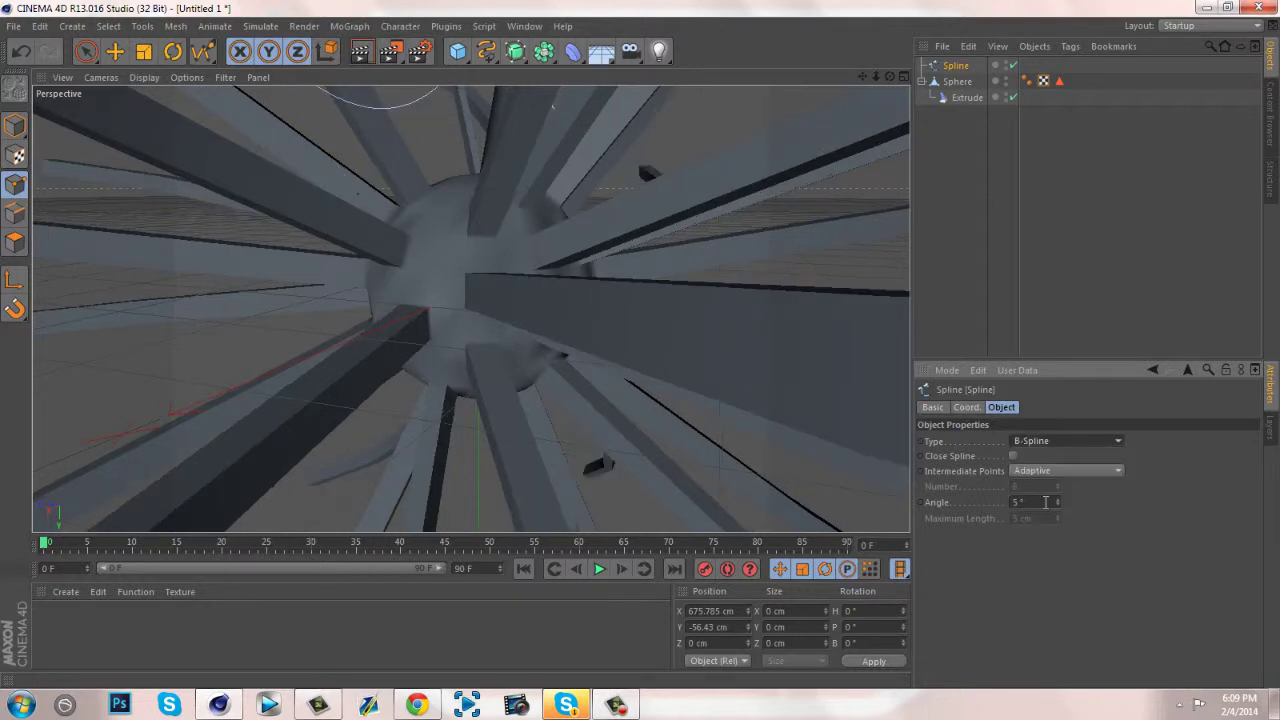
drag(877, 73, 560, 6)
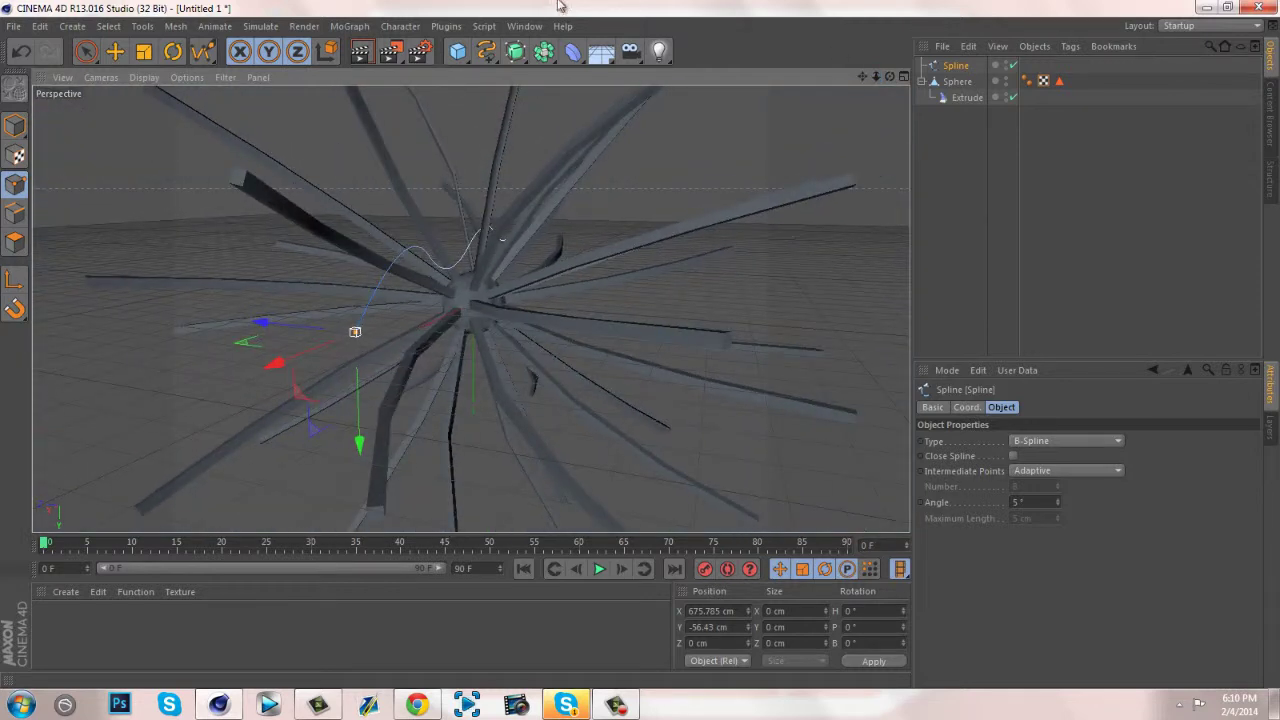
Add a HyperNURBS object and place the sphere with its Extrude deformer inside it to smooth the tentacles
click(515, 51)
click(561, 67)
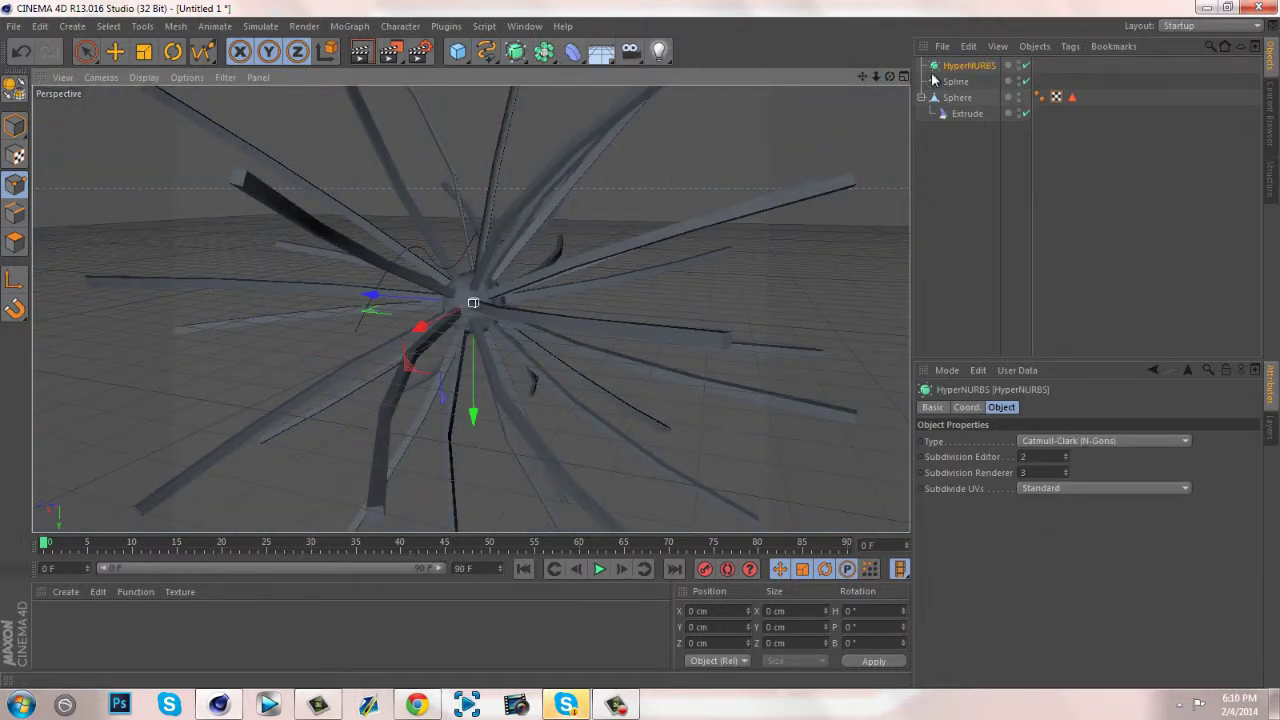
mouse_move(967, 70)
mouse_down()
mouse_move(978, 83)
mouse_move(960, 101)
mouse_move(958, 86)
mouse_up()
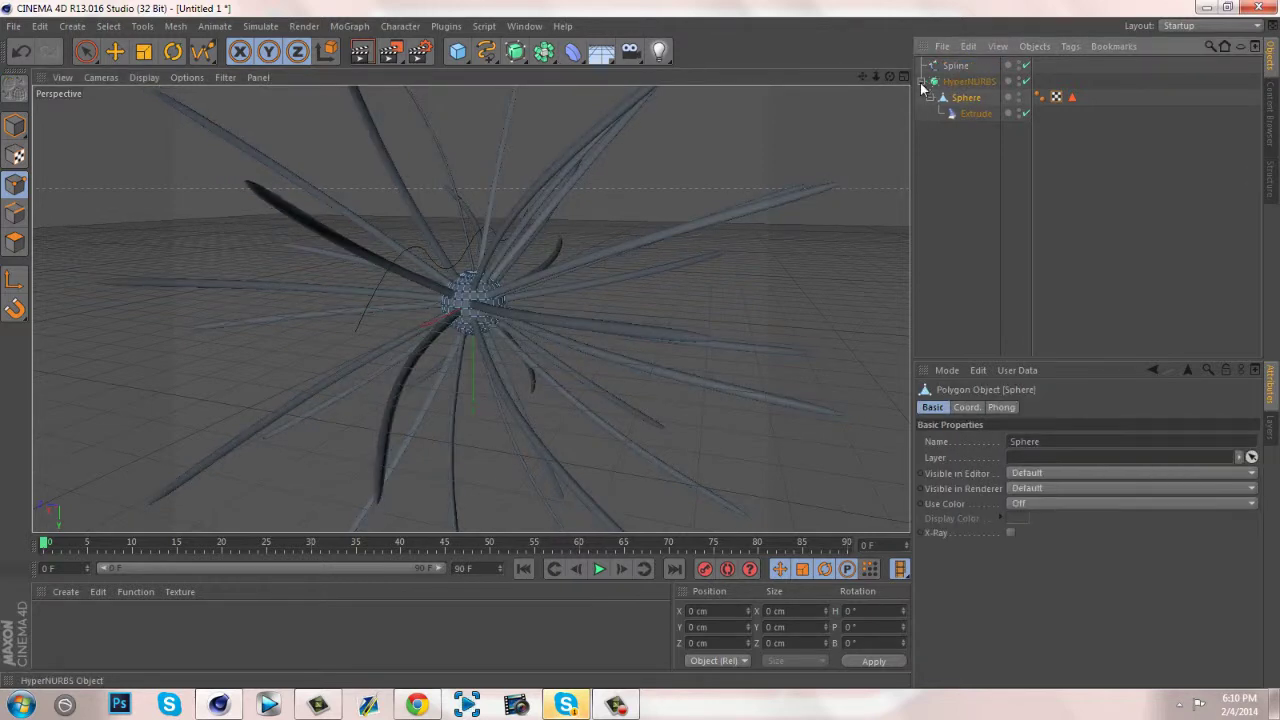
mouse_move(875, 76)
mouse_down()
mouse_move(640, 353)
mouse_move(625, 343)
mouse_move(631, 329)
mouse_move(641, 346)
mouse_move(889, 80)
mouse_up()
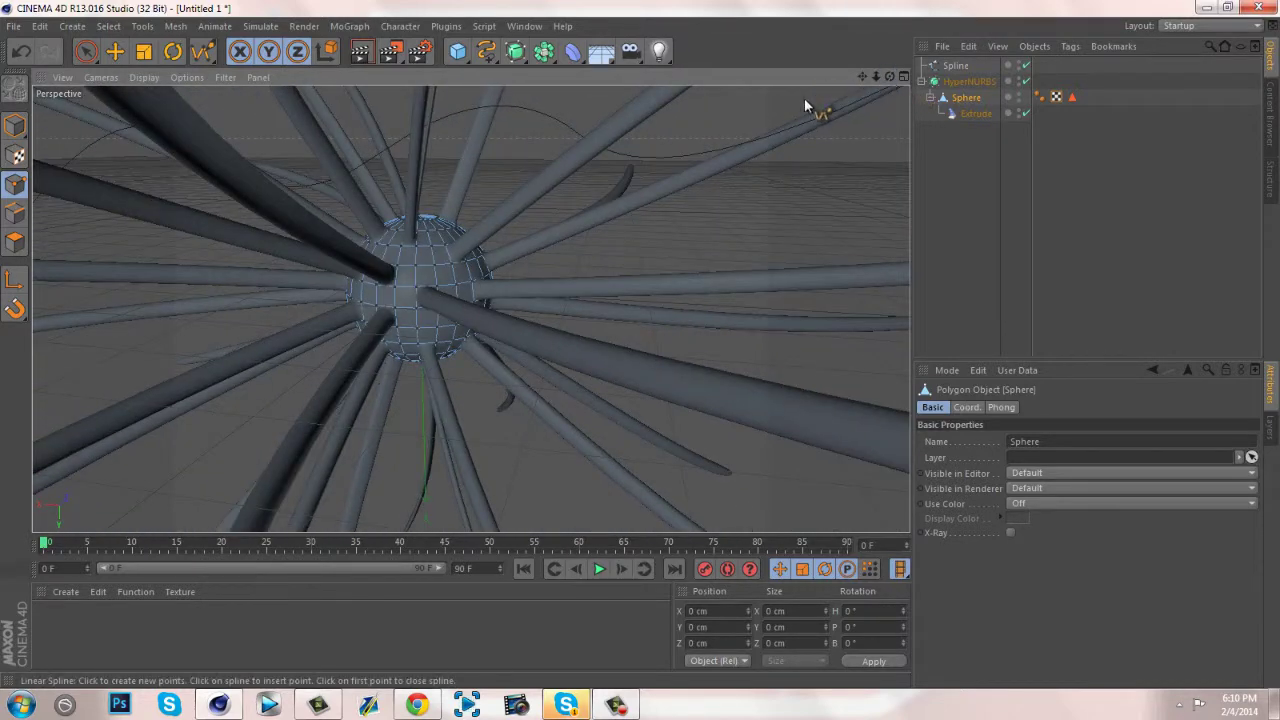
click(956, 81)
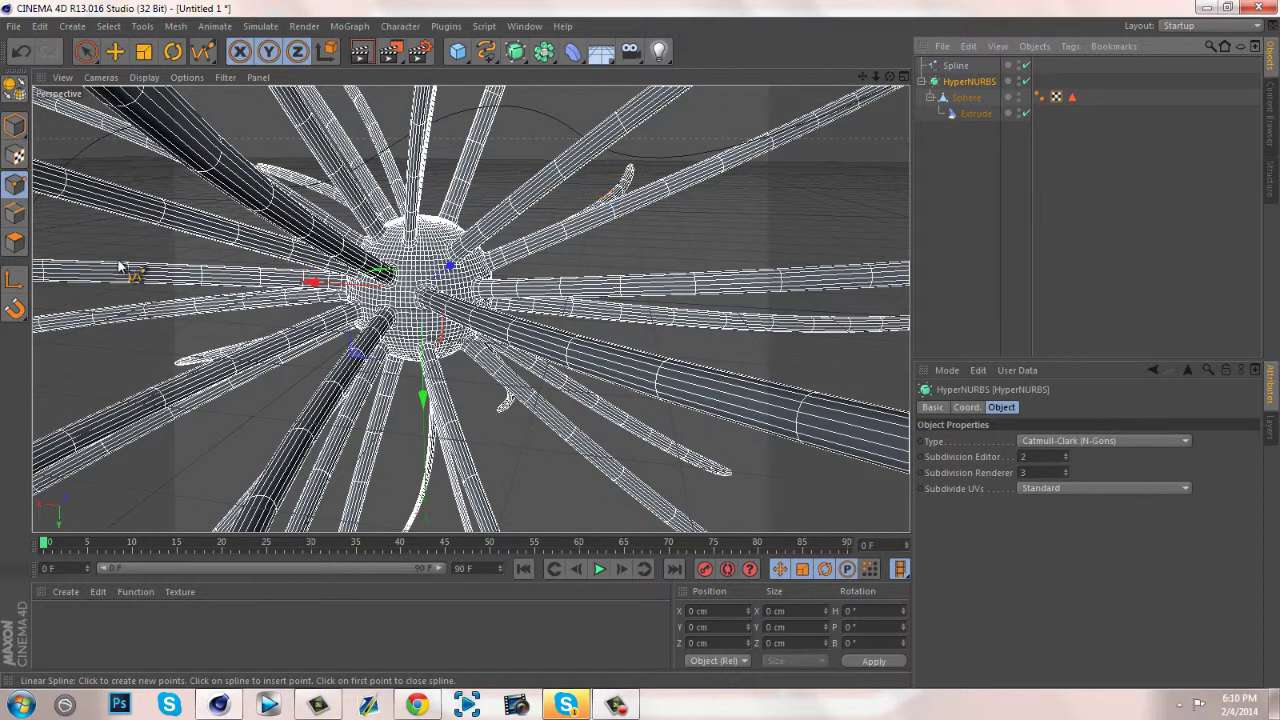
Set the Extrude deformer's transform scale to 0.5 on X, Y and Z to taper the tentacles
click(970, 114)
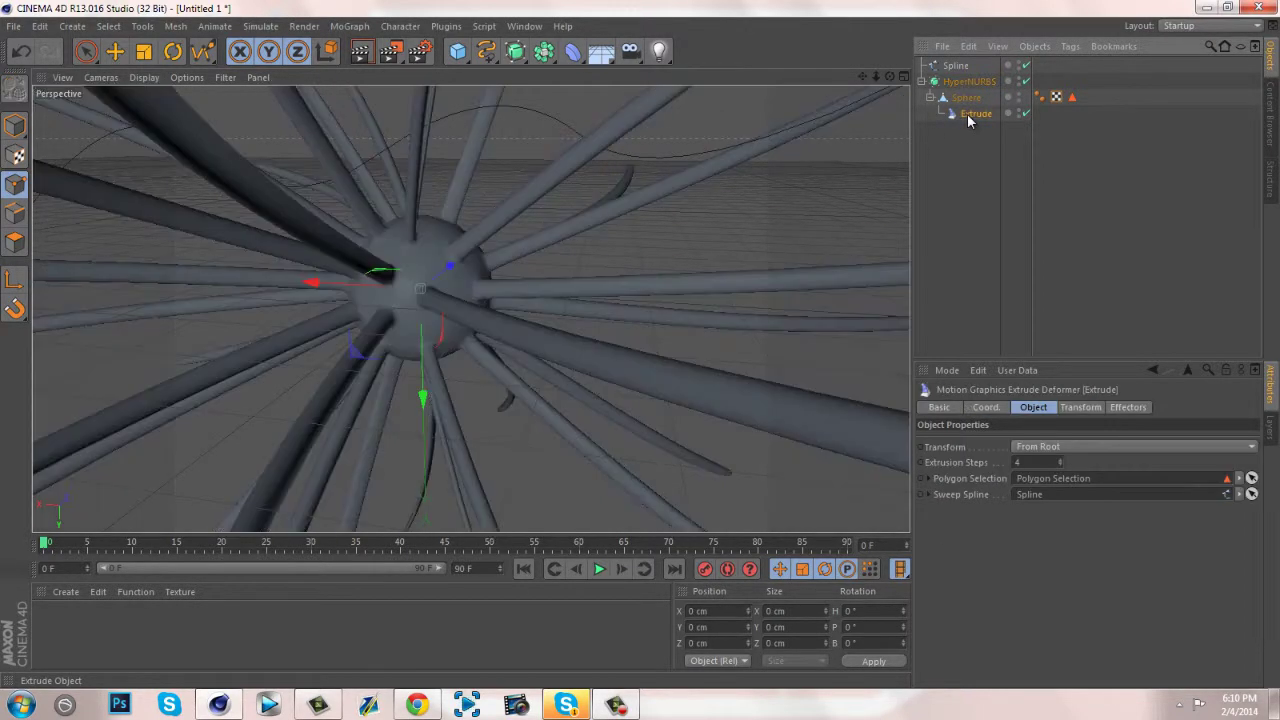
click(1079, 408)
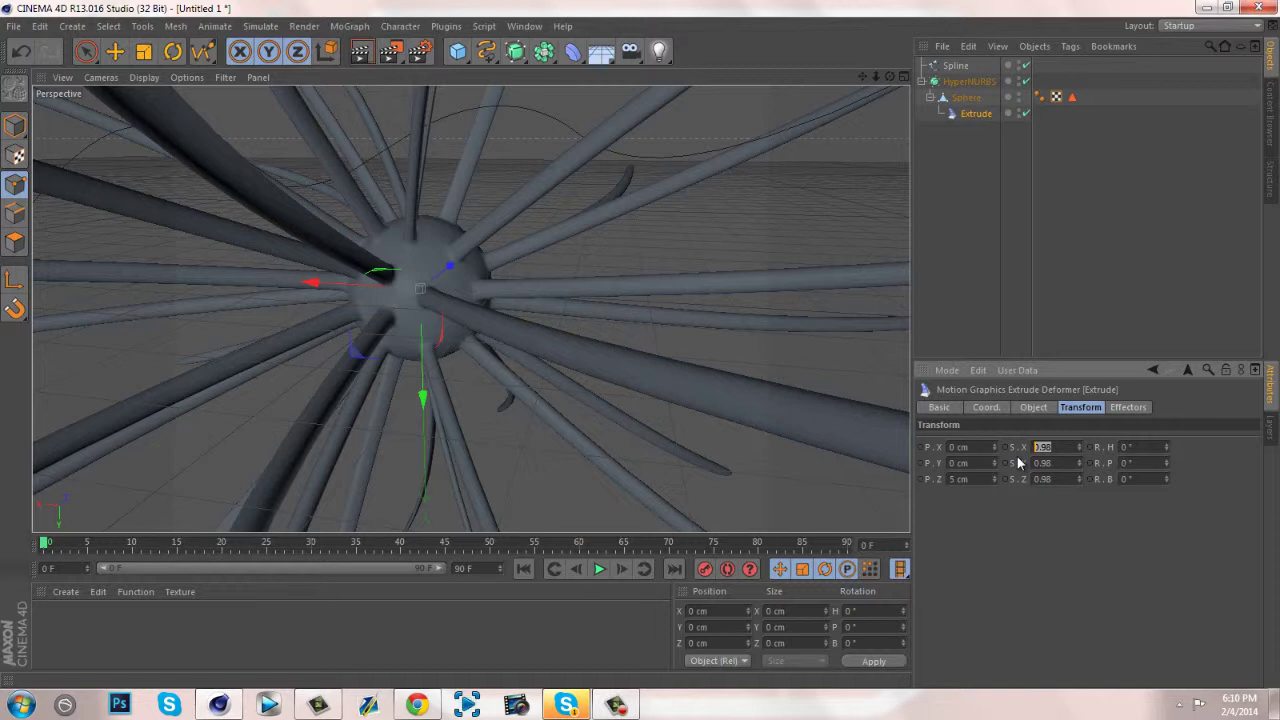
text(.5)
key(Tab)
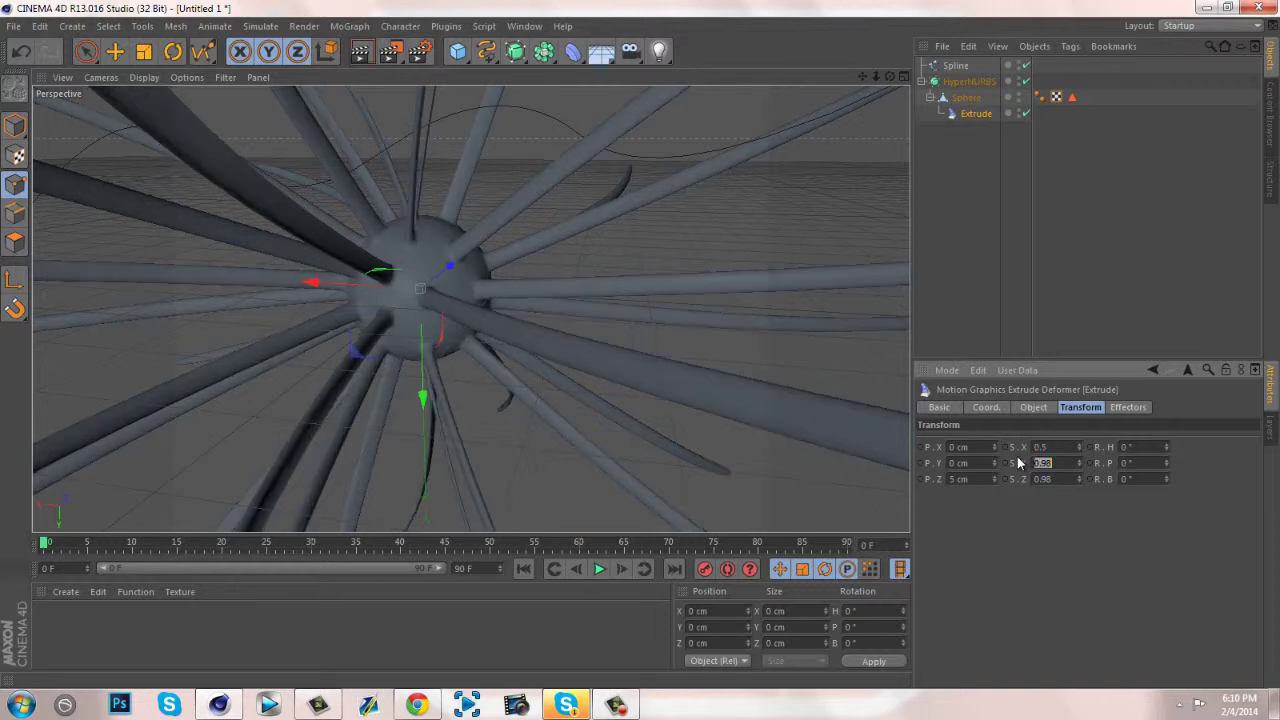
text(.5)
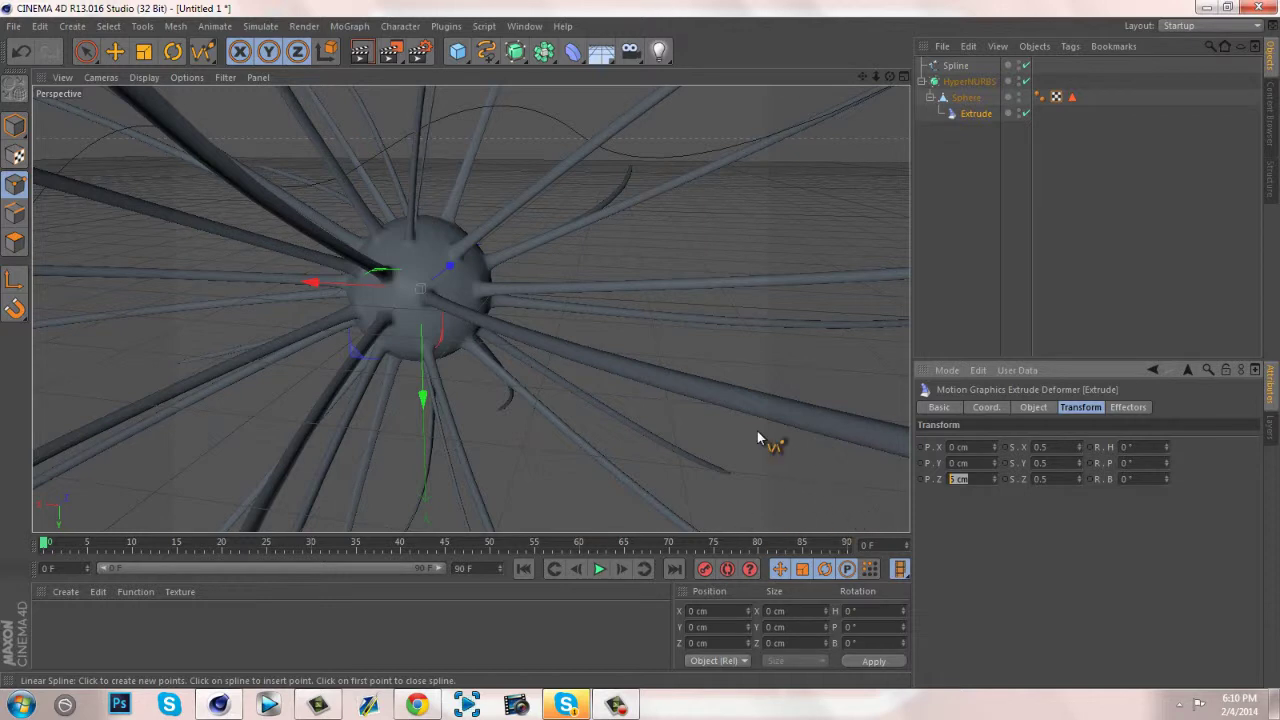
Set the Extrude deformer's Z position transform to 180 cm and view the shape from further away
text(180)
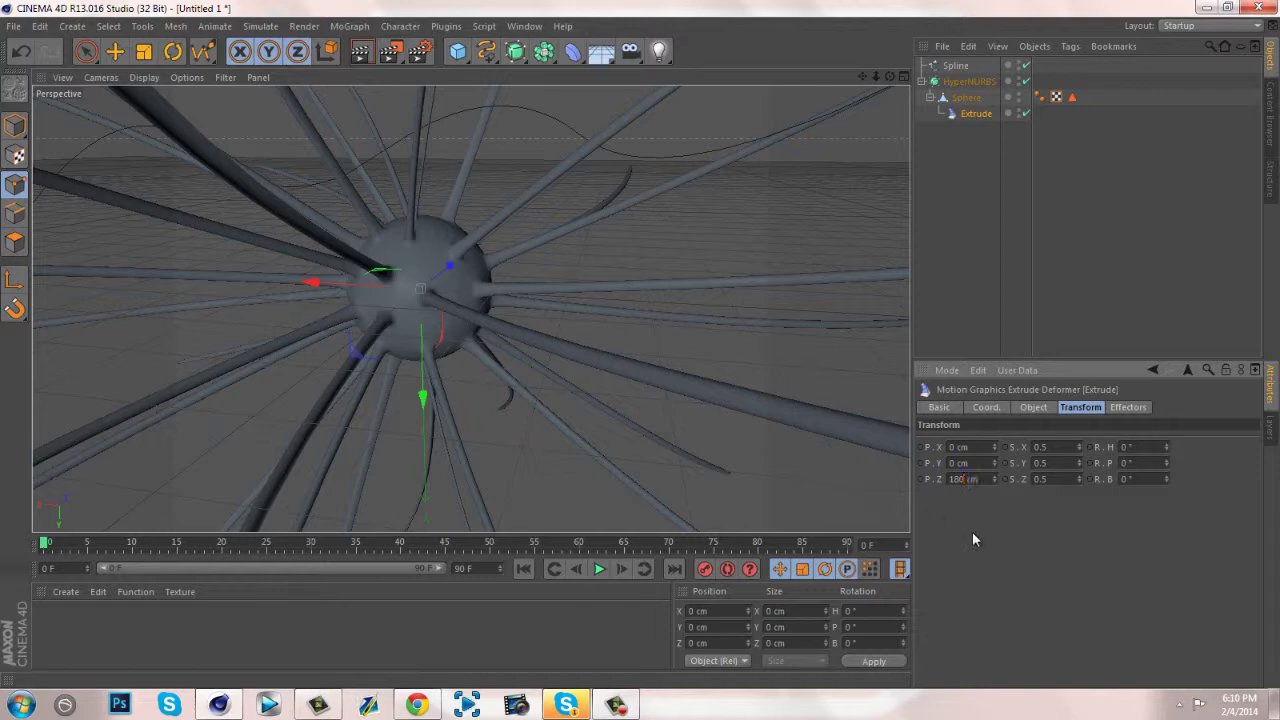
key(Return)
drag(889, 77, 636, 350)
drag(878, 80, 641, 336)
Scale the whole sweep spline down as an object to about 366 cm by 66 cm, making the tentacles shorter and wavier
click(955, 66)
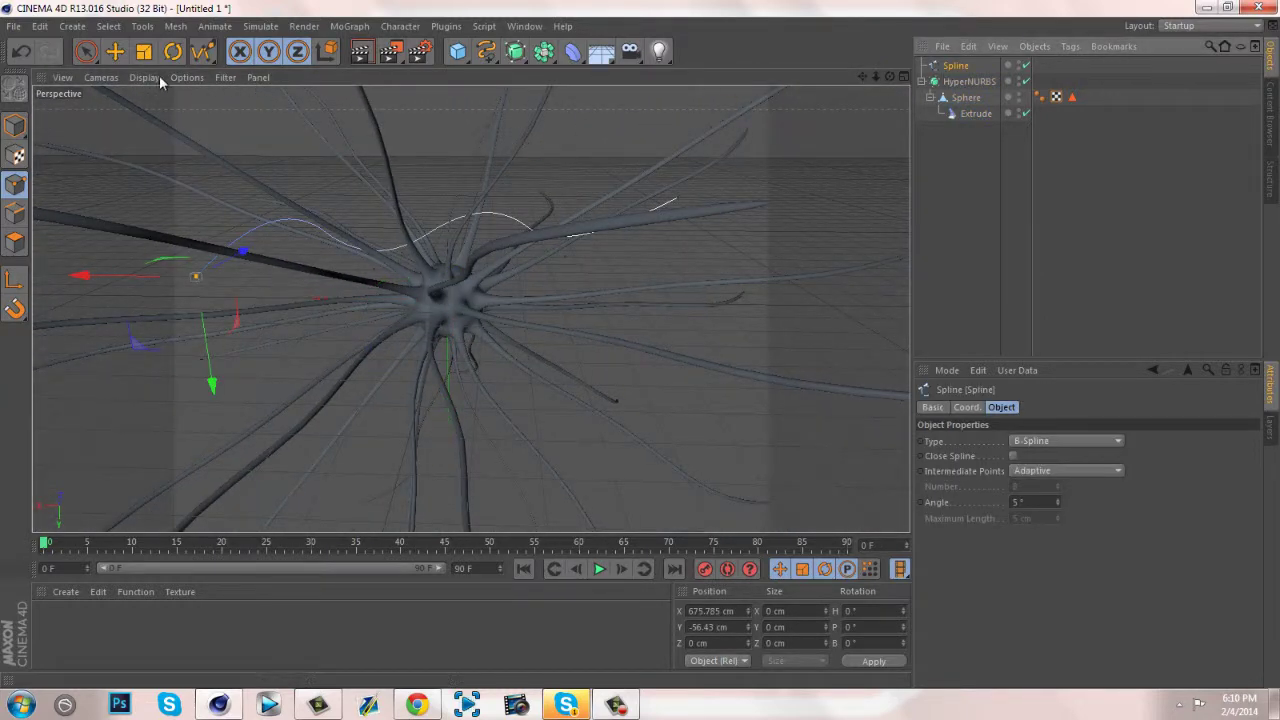
click(143, 51)
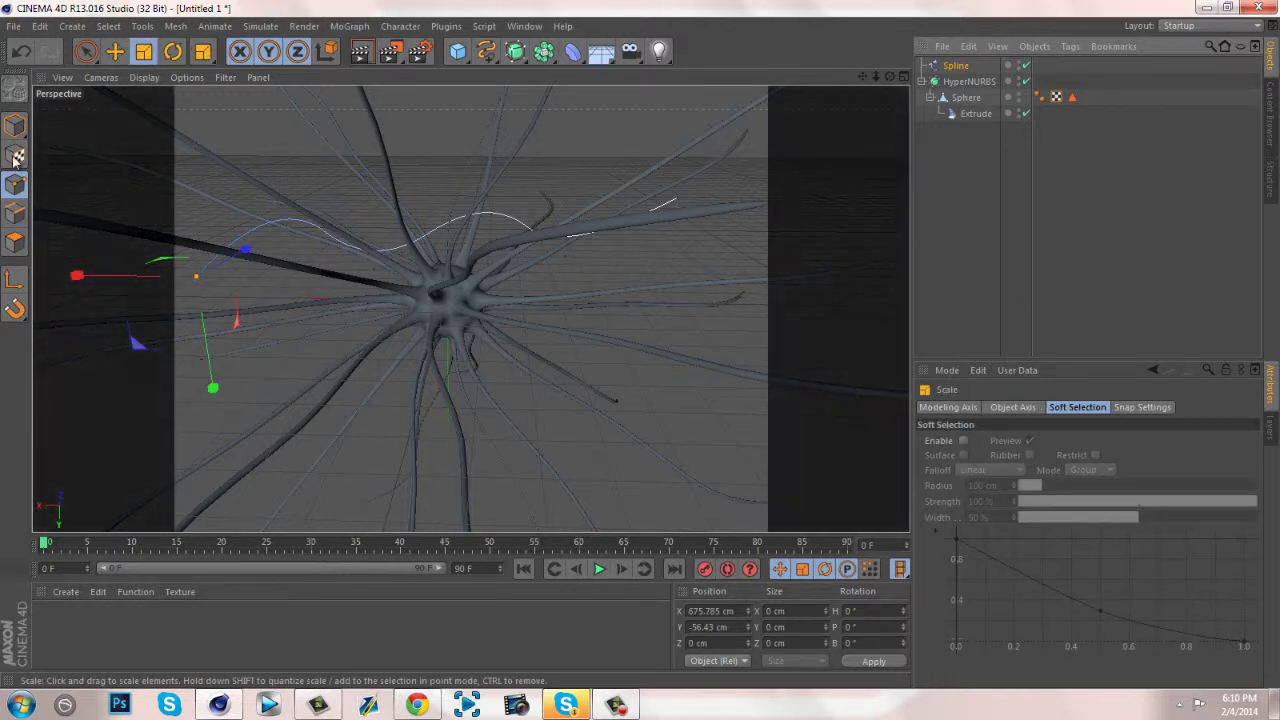
click(16, 132)
drag(535, 350, 109, 421)
mouse_move(877, 82)
mouse_down()
mouse_move(640, 302)
mouse_move(641, 345)
mouse_move(626, 354)
mouse_move(651, 337)
mouse_move(641, 365)
mouse_move(639, 345)
mouse_move(884, 80)
mouse_up()
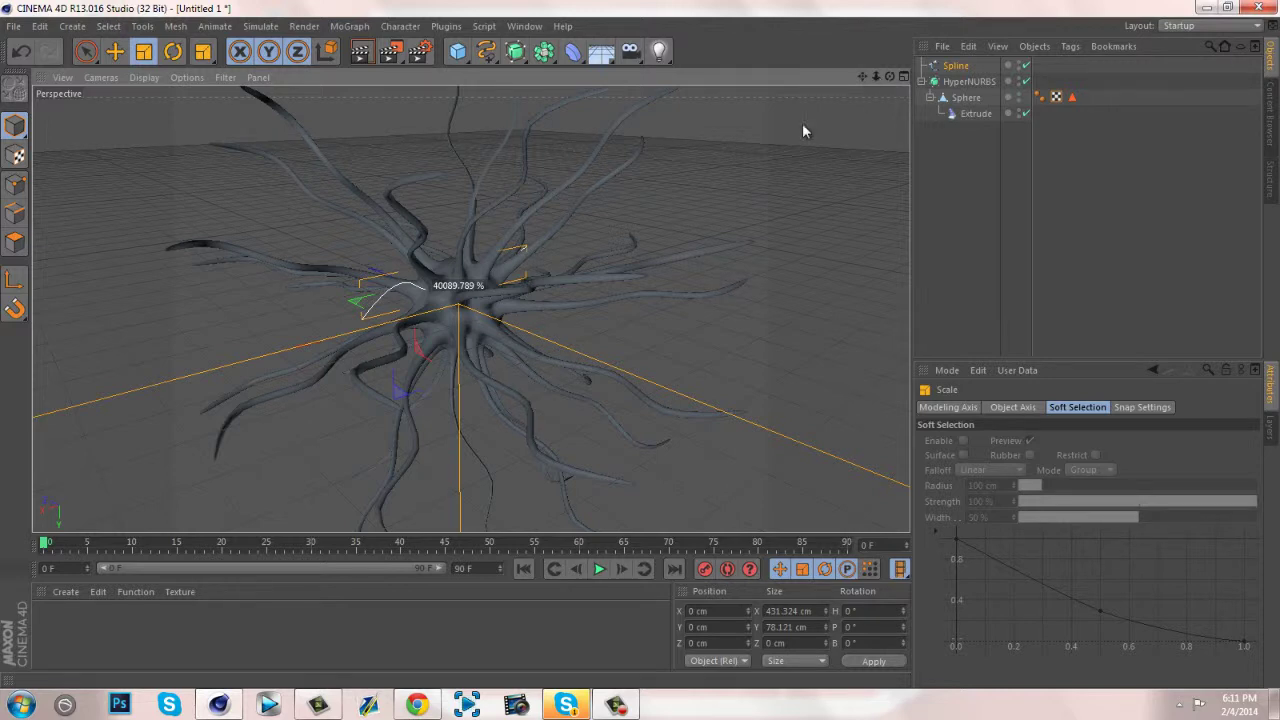
drag(802, 131, 546, 502)
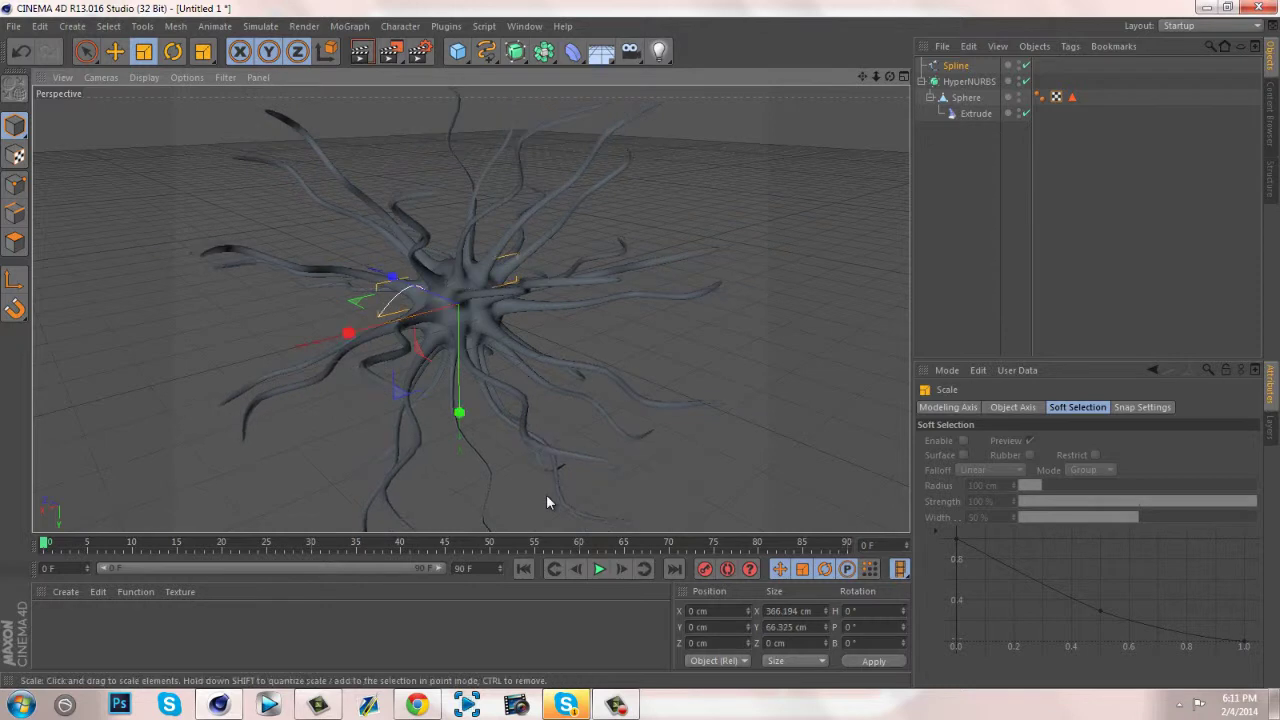
click(1022, 164)
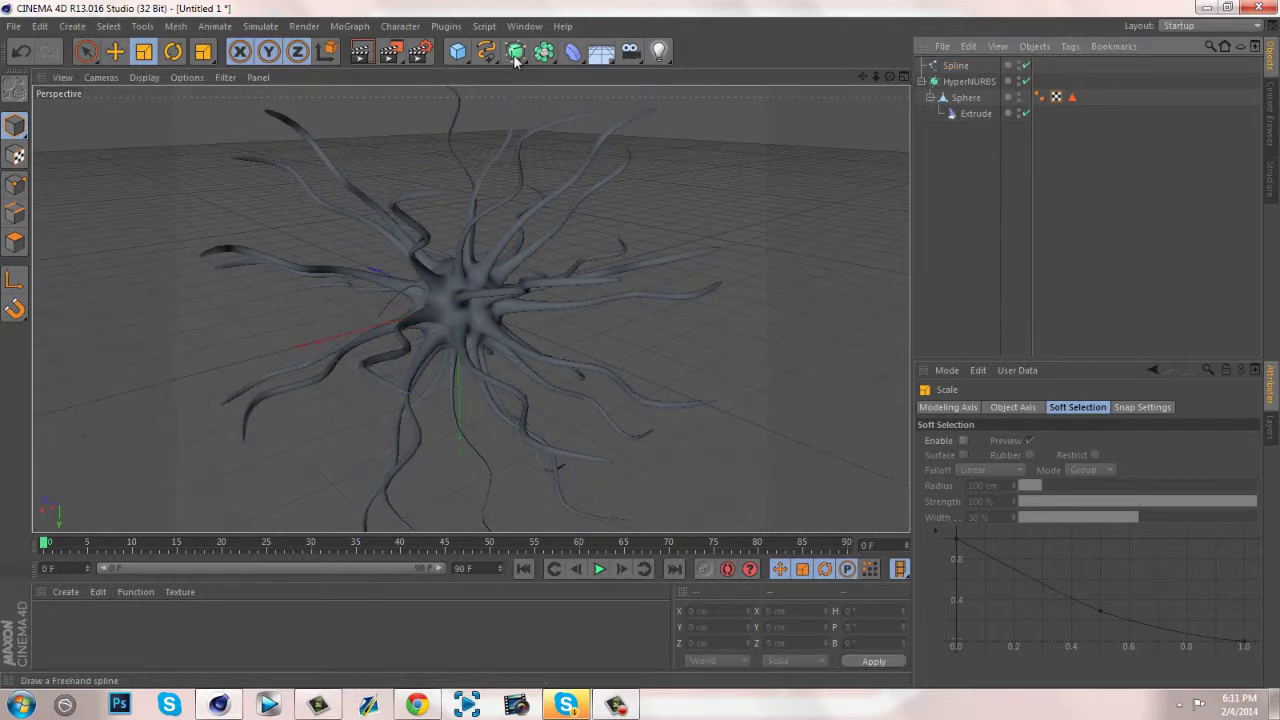
Add an FFD deformer and place it under the sphere, above the Extrude deformer
click(573, 57)
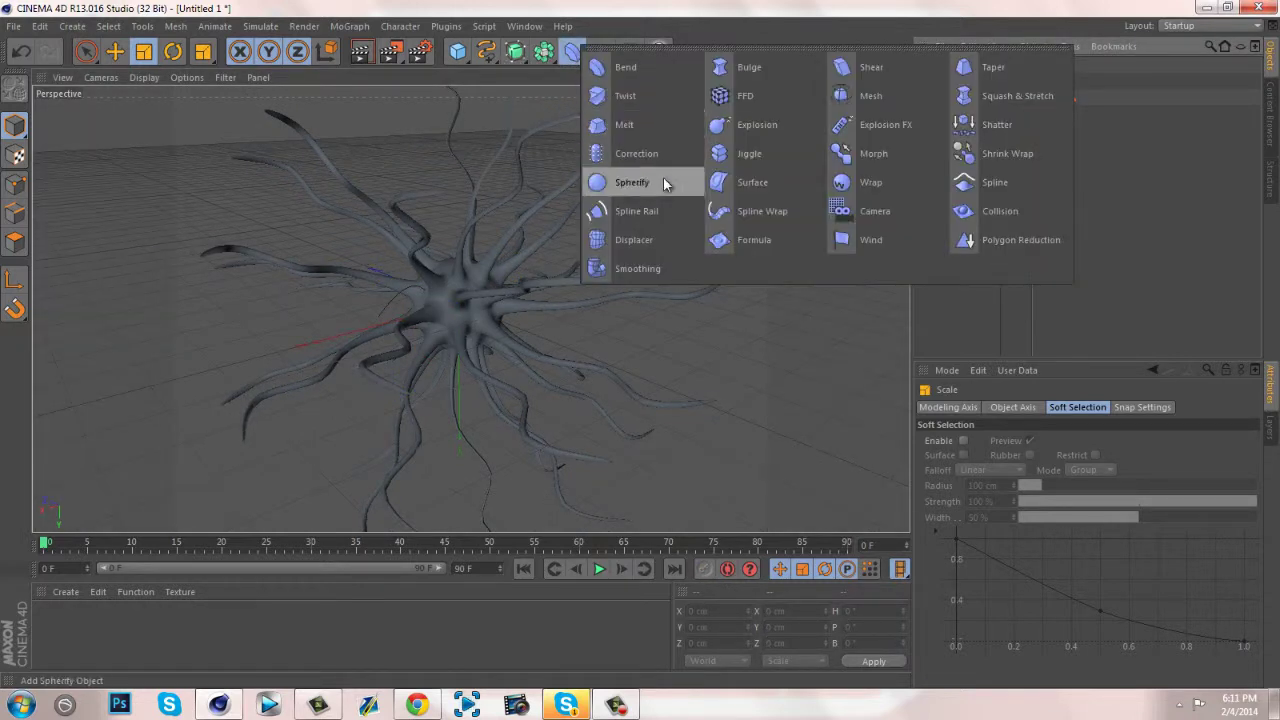
click(750, 97)
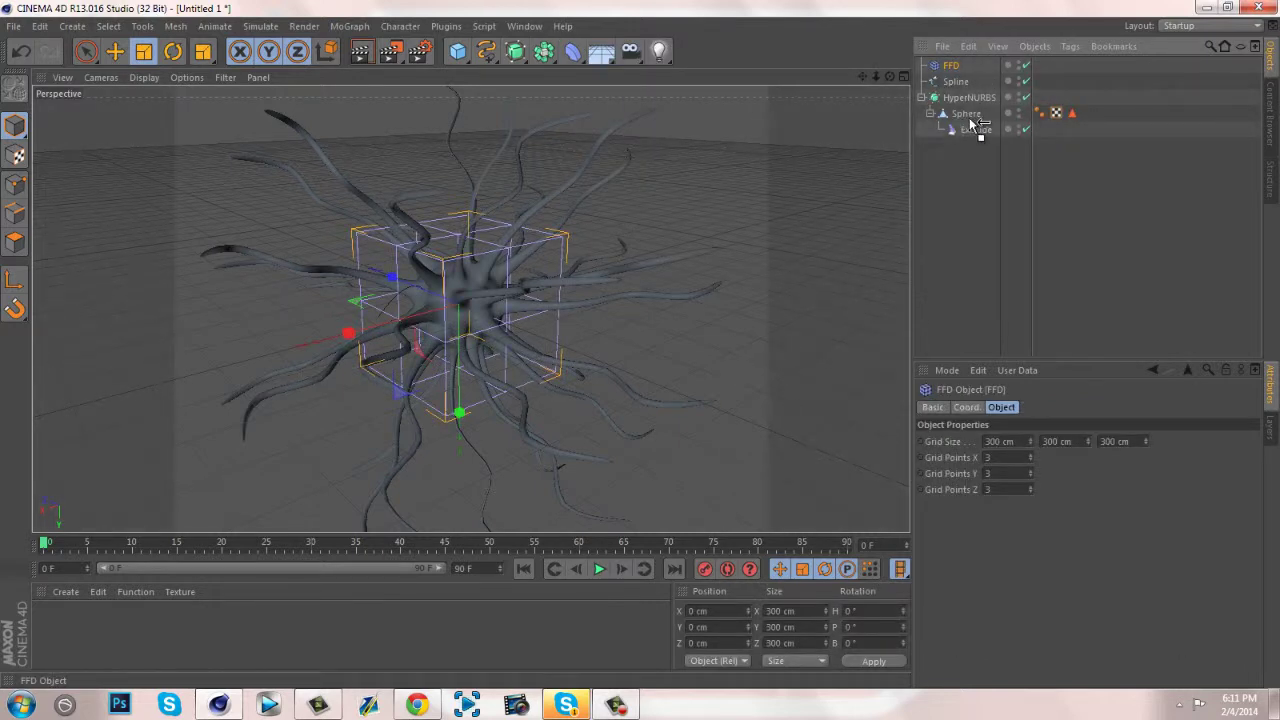
drag(965, 125, 965, 127)
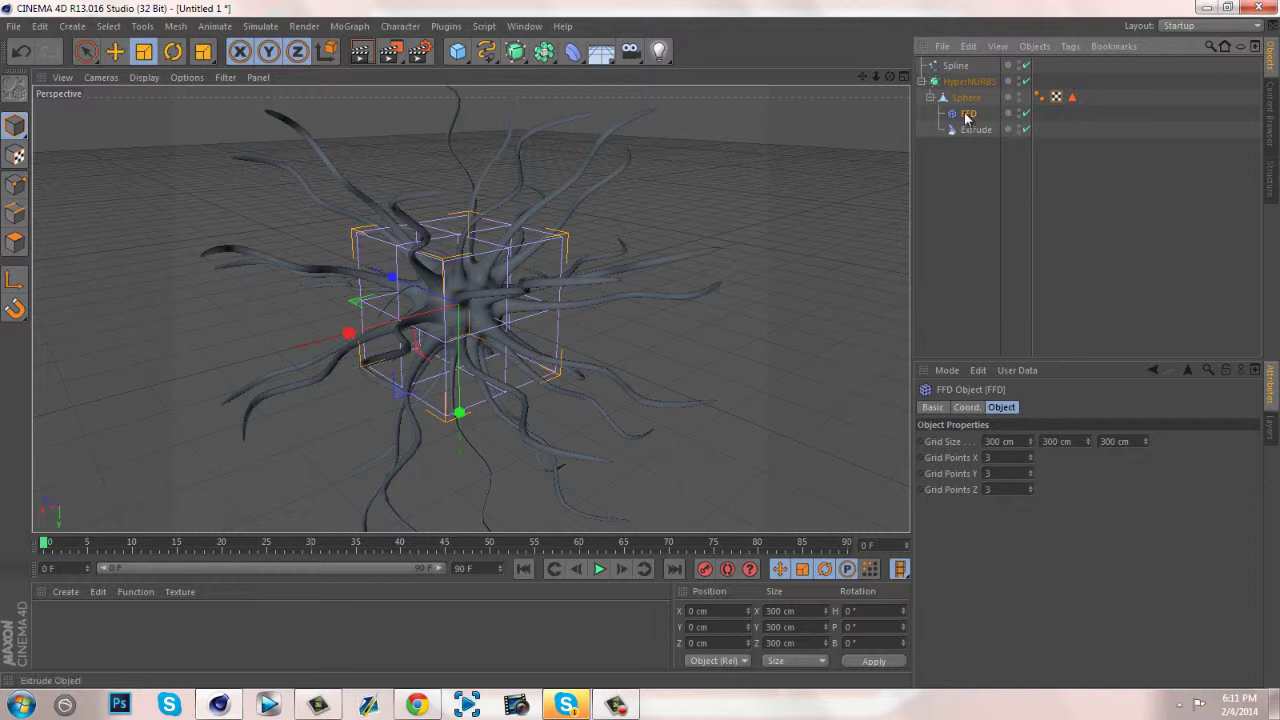
Move several individual points of the FFD cage in different directions to distort the sphere's core and tentacles irregularly
click(15, 184)
click(113, 57)
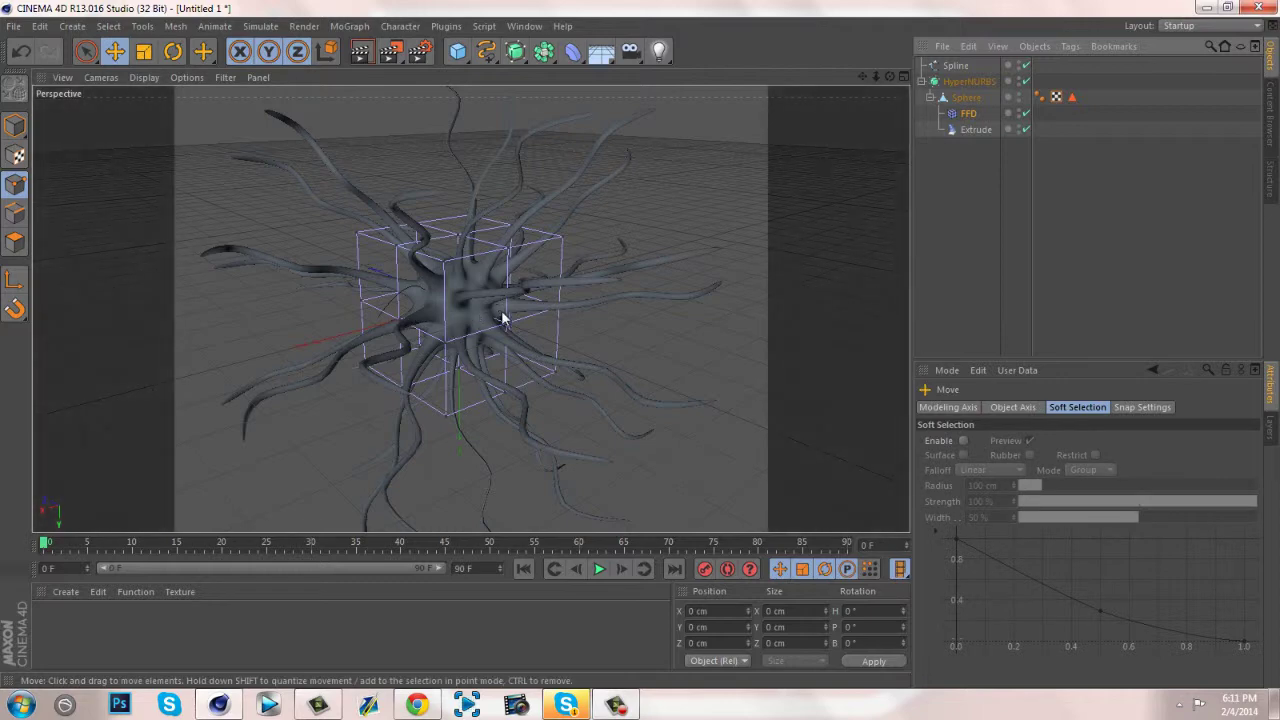
drag(508, 252, 499, 228)
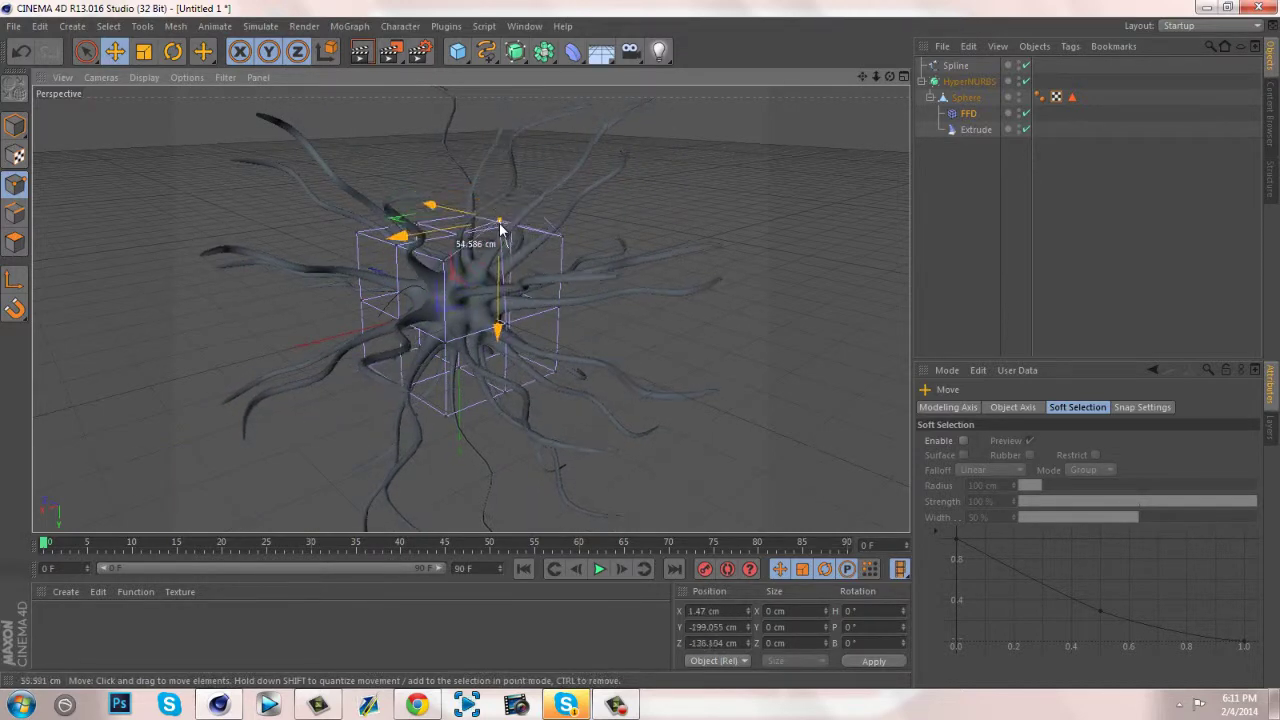
click(415, 329)
drag(446, 416, 397, 325)
drag(556, 367, 561, 261)
drag(357, 234, 420, 280)
mouse_move(875, 79)
mouse_down()
mouse_move(638, 330)
mouse_move(640, 350)
mouse_move(875, 86)
mouse_up()
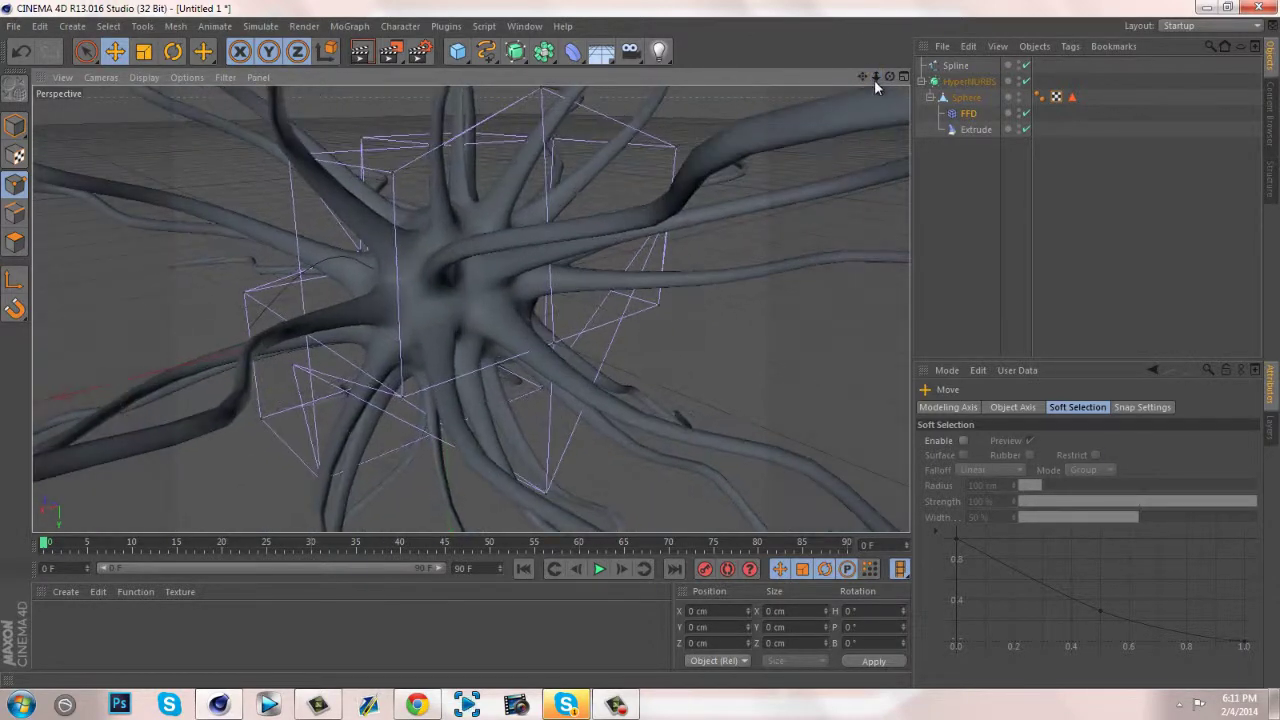
mouse_move(633, 366)
alt+mouse_down()
mouse_move(661, 320)
mouse_move(642, 350)
alt+mouse_up()
drag(876, 76, 670, 352)
scroll(641, 343, up, 8)
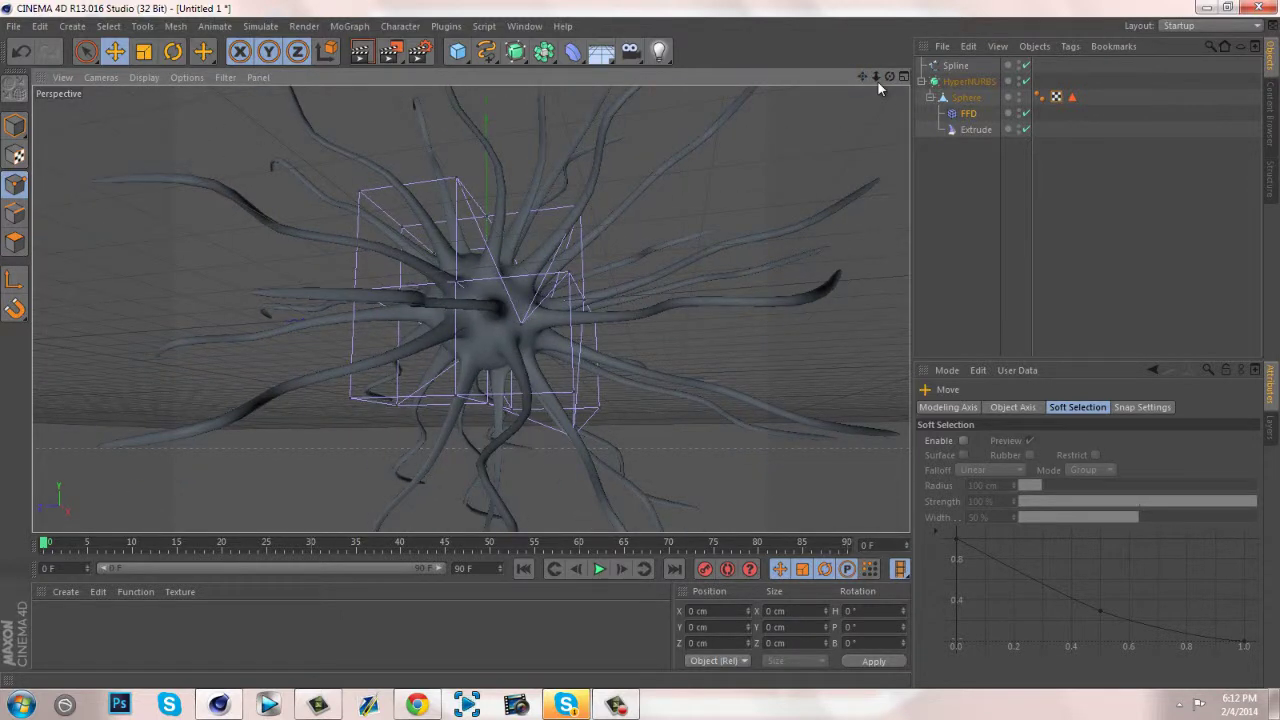